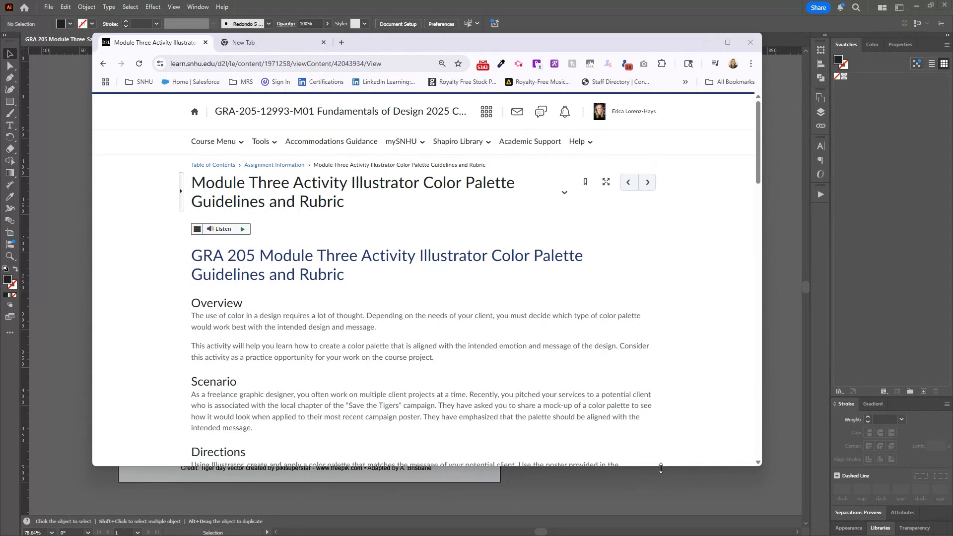
Step: Review the activity guidelines down to the Supporting Materials section with the mini poster template, keeping the Adobe Color page in the same browser window
left_click_drag(662, 466, 654, 519)
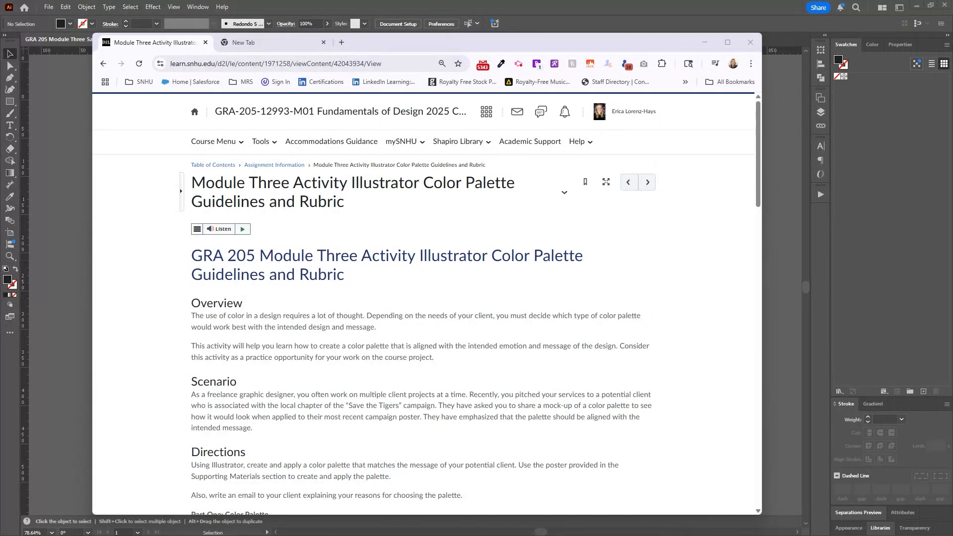
left_click_drag(252, 100, 268, 43)
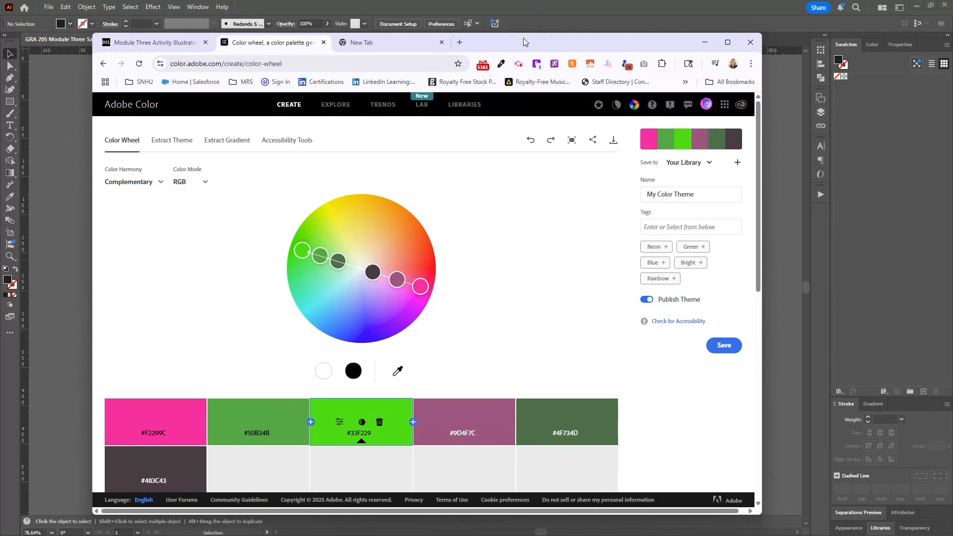
left_click(150, 44)
scroll(384, 281, "down", 4)
scroll(384, 280, "down", 8)
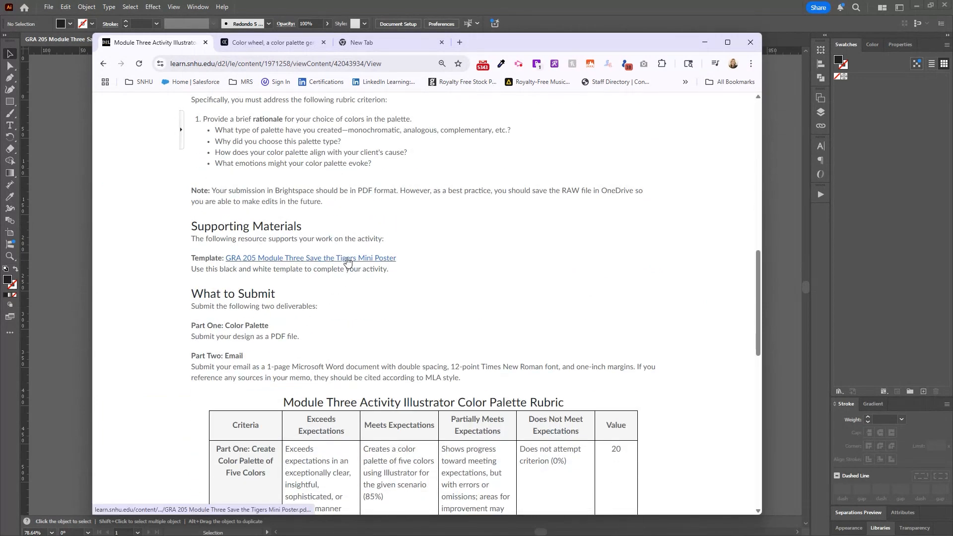
Step: Switch to Illustrator and inspect the poster's separate objects by selecting the tiger, the background and the right palm leaf
left_click_drag(506, 43, 952, 74)
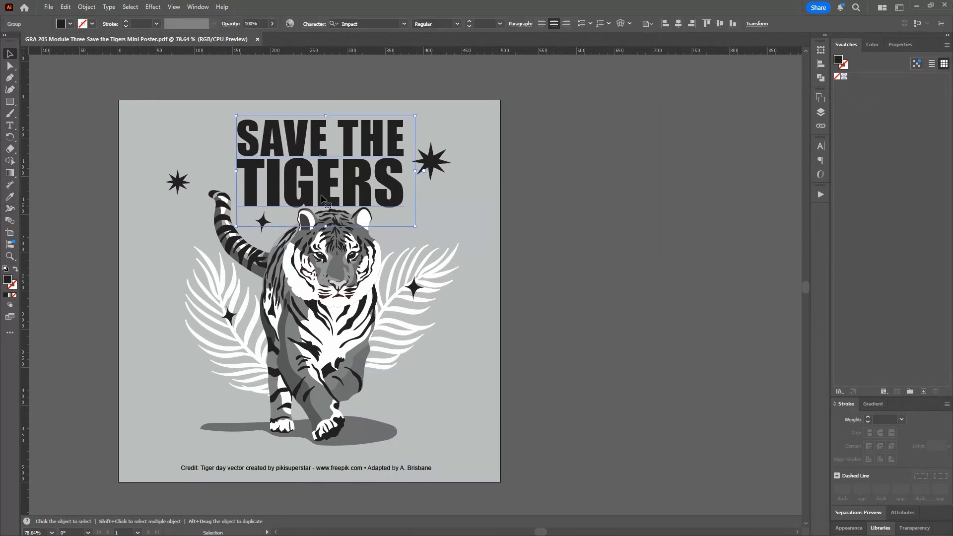
left_click(341, 284)
left_click(454, 360)
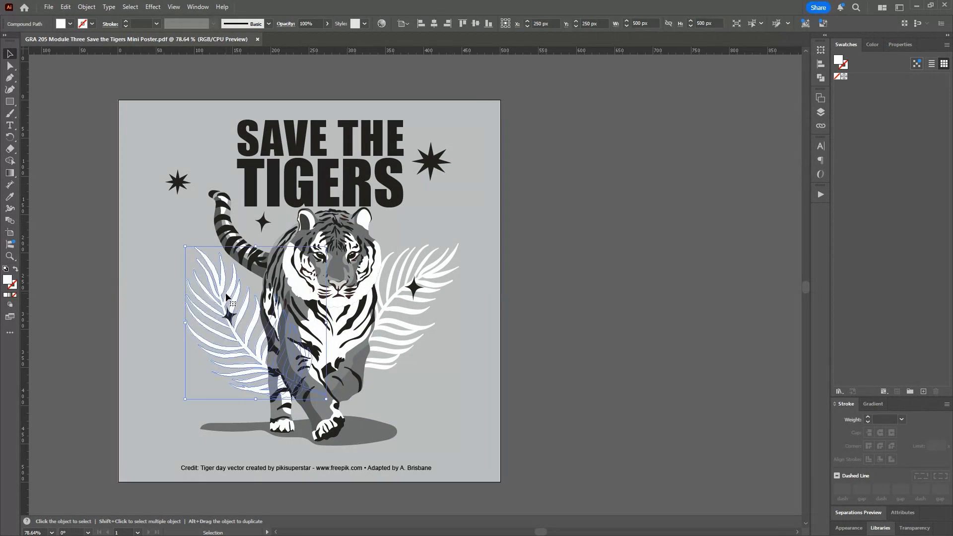
left_click(414, 308)
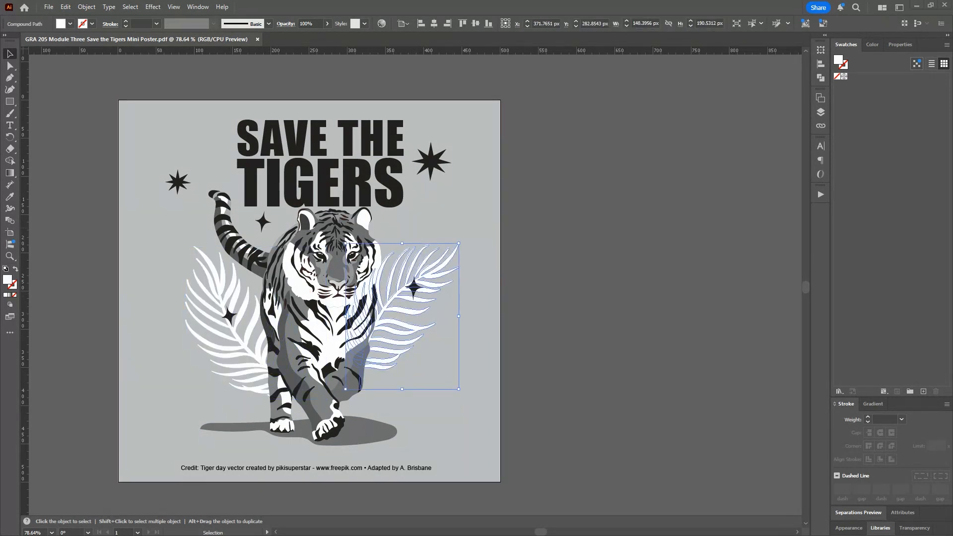
Step: Switch to Adobe Color and shift the complementary harmony on the color wheel to an orange and green palette based on #F55833
key("alt+Tab")
left_click_drag(136, 102, 290, 47)
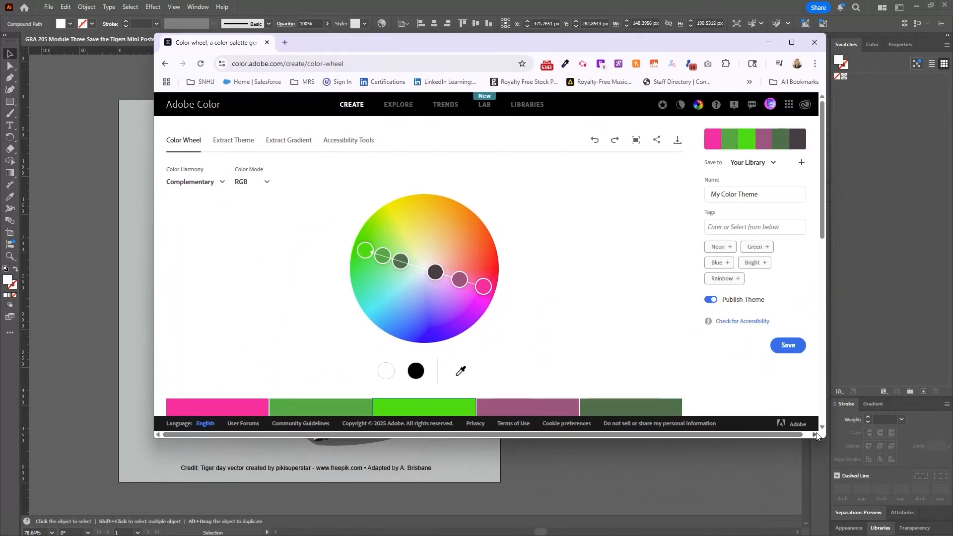
left_click_drag(825, 438, 795, 535)
mouse_move(464, 255)
left_mouse_down()
mouse_move(471, 243)
mouse_move(461, 216)
left_mouse_up()
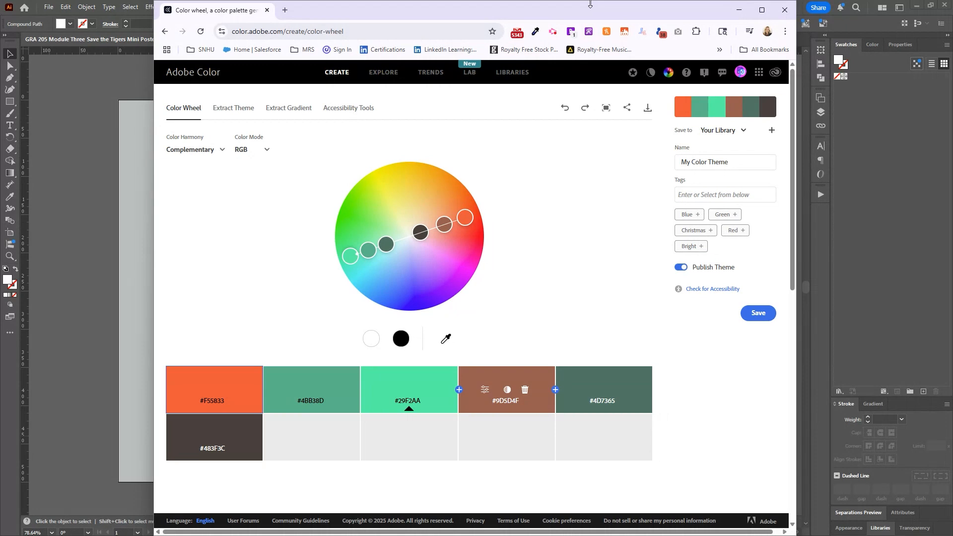
left_click(739, 10)
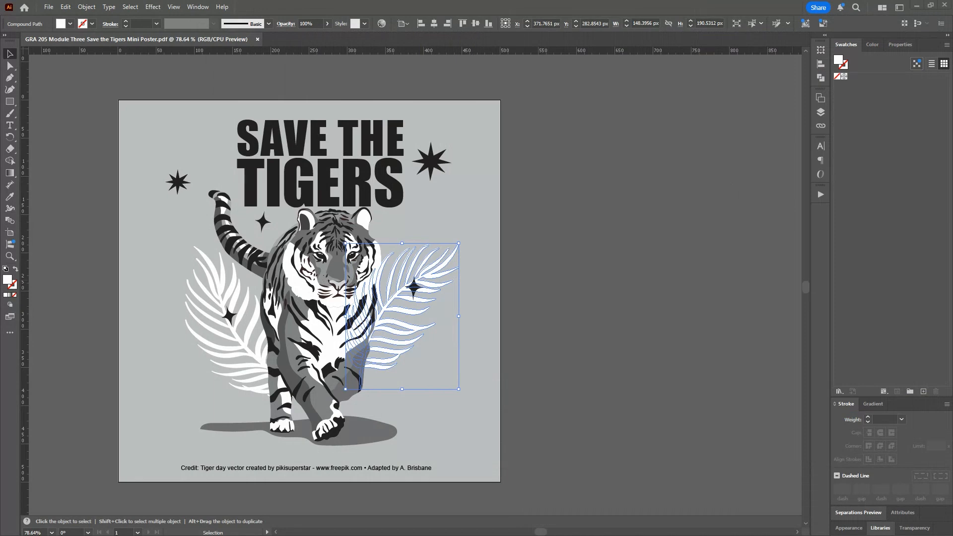
Step: Review the guidelines' Part One: Color Palette requirements for the five-color palette and the colorized poster
left_click_drag(952, 218, 171, 92)
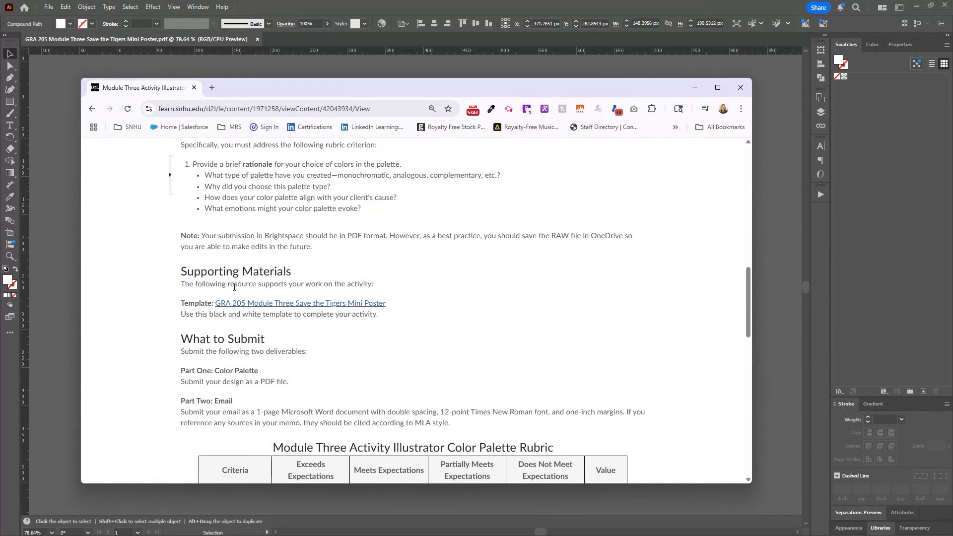
scroll(234, 287, "up", 7)
scroll(283, 406, "down", 3)
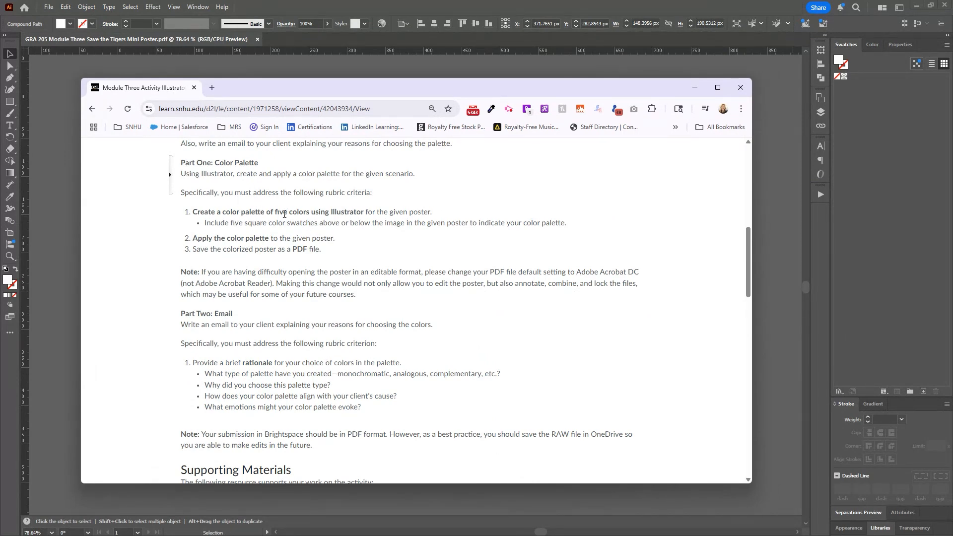
left_click_drag(462, 86, 952, 103)
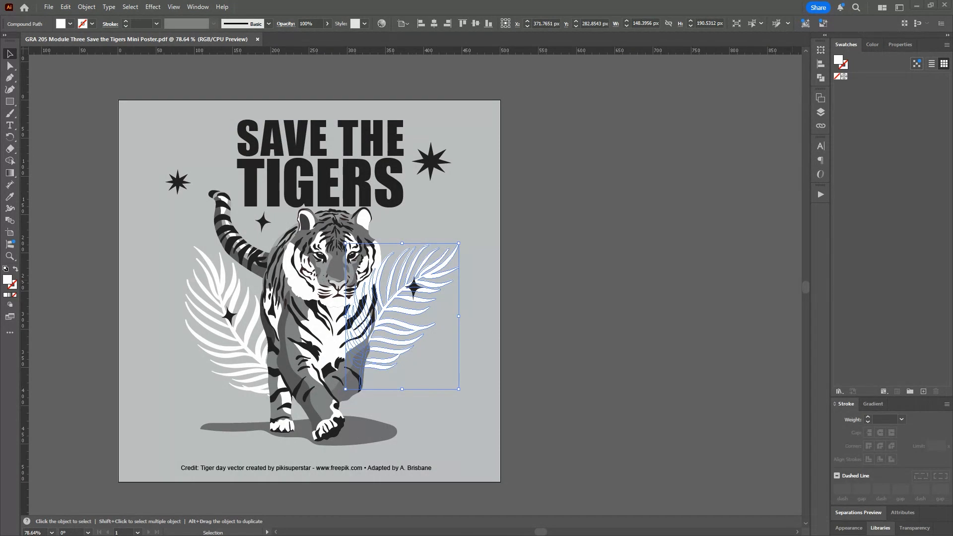
Step: Add a new swatch to the Illustrator document with the orange hex color F55833
left_click(923, 393)
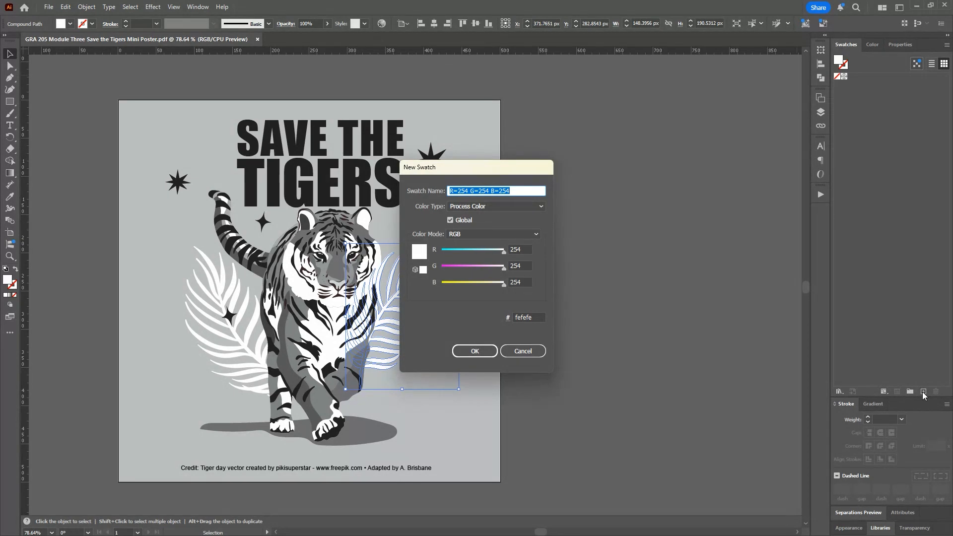
left_click(529, 317)
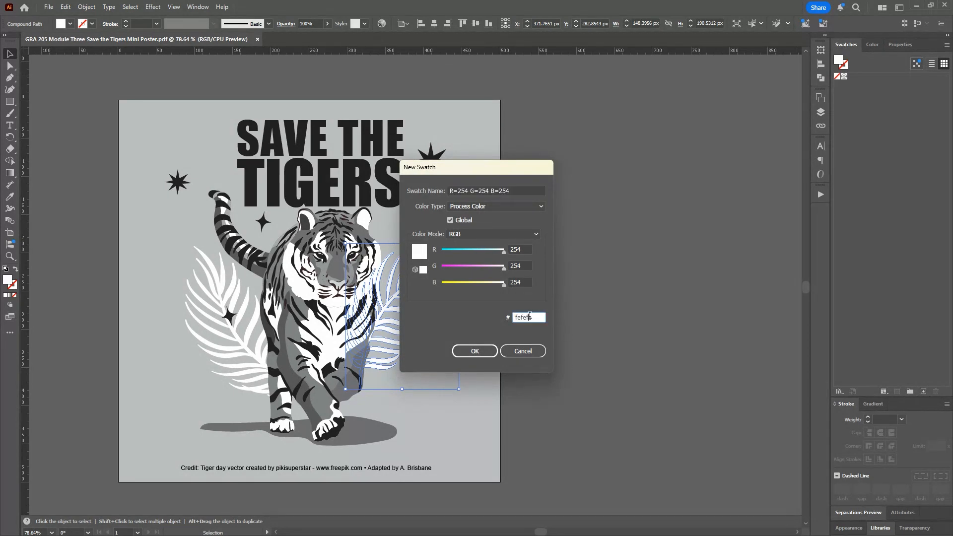
double_click(534, 316)
key("ctrl+v")
left_click(487, 349)
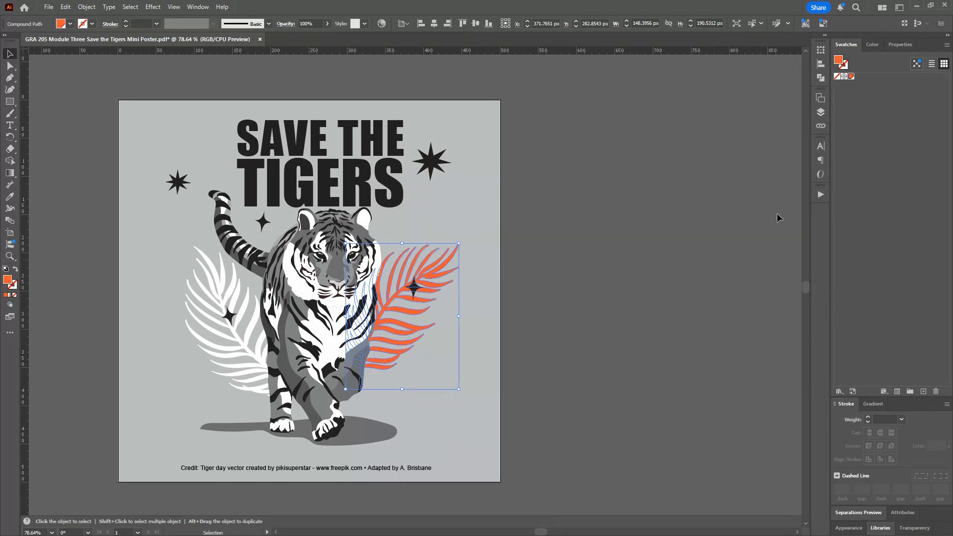
Step: Add a second swatch with the muted green hex color 4BB38D
left_click(923, 392)
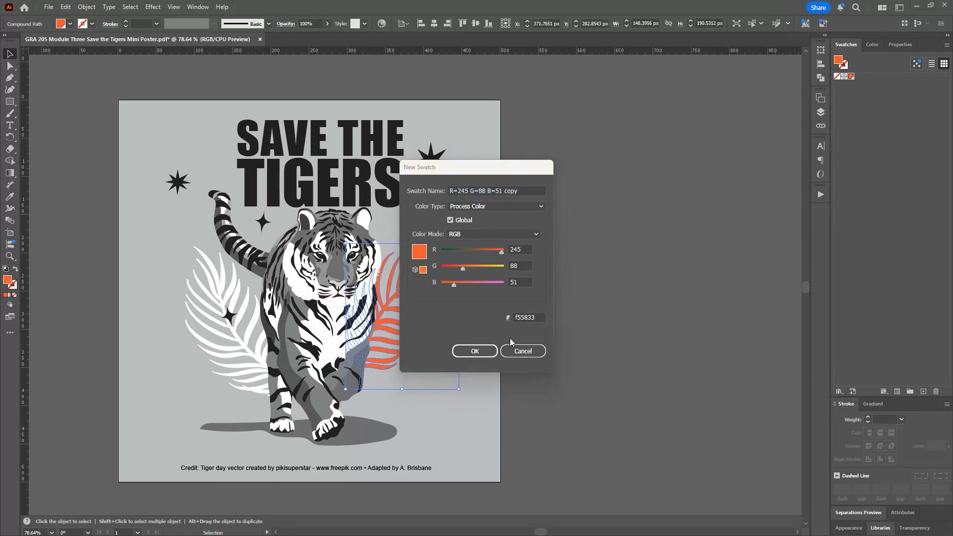
left_click(539, 317)
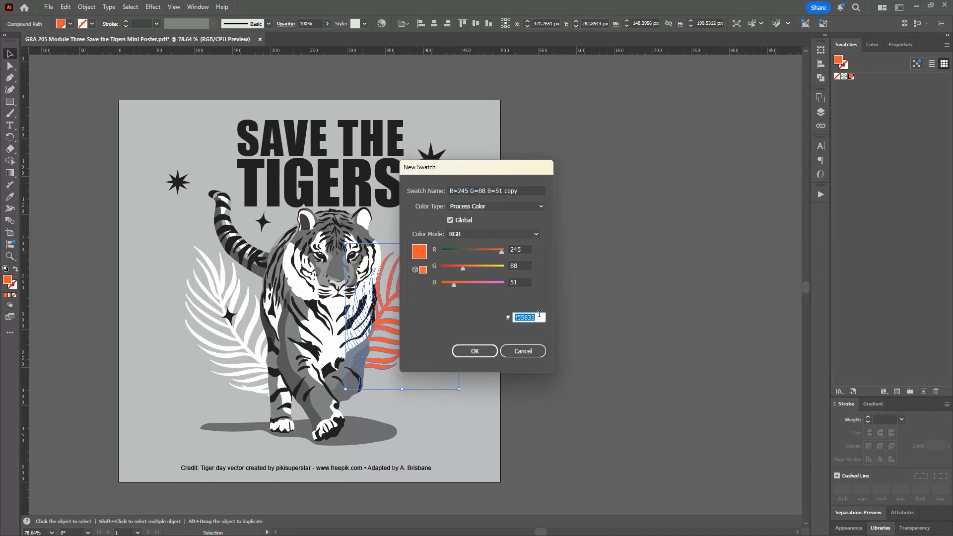
type("4bb38d")
left_click(476, 351)
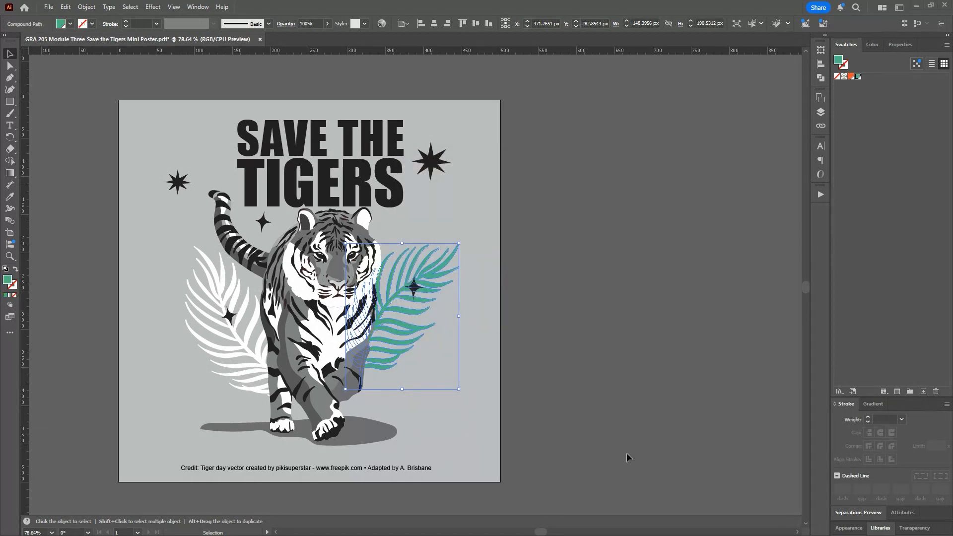
Step: Add a third swatch with the bright green hex color 29F2AA
left_click(923, 392)
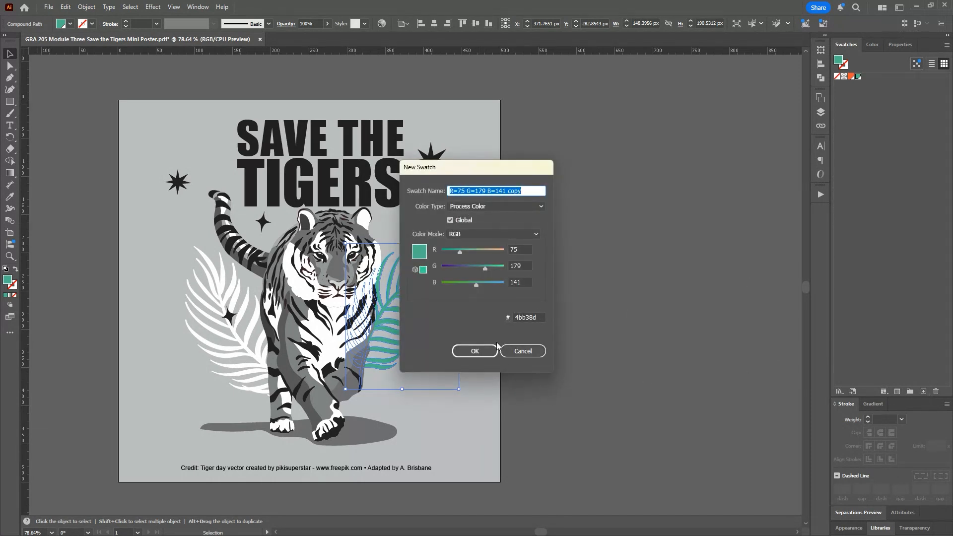
left_click(532, 317)
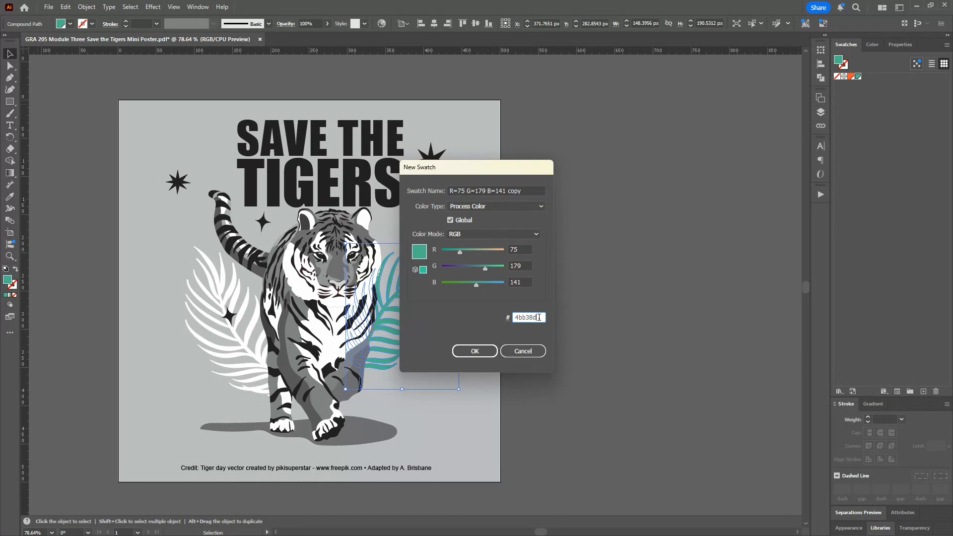
double_click(539, 317)
type("#29F2A")
left_click(478, 350)
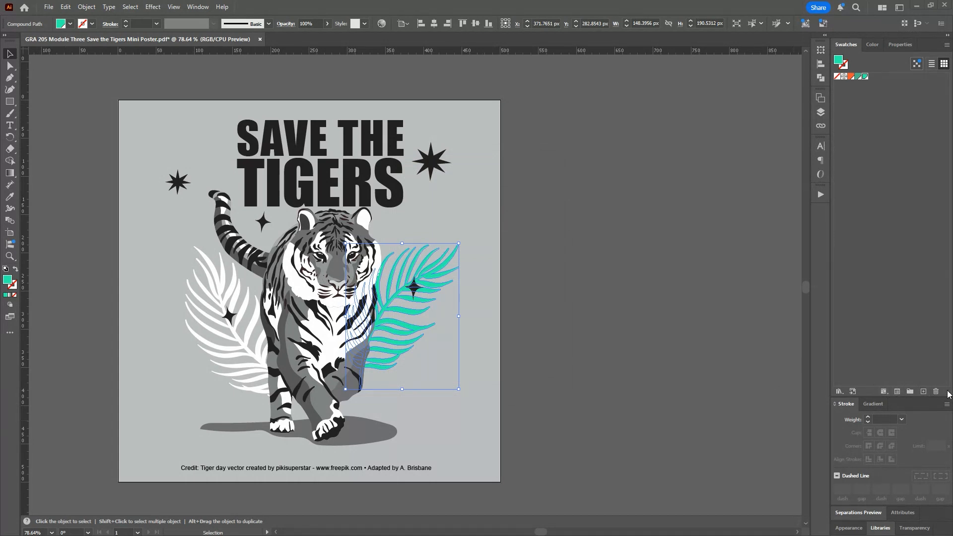
Step: Add a fourth swatch with the brown hex color 9D5D4F
left_click(923, 392)
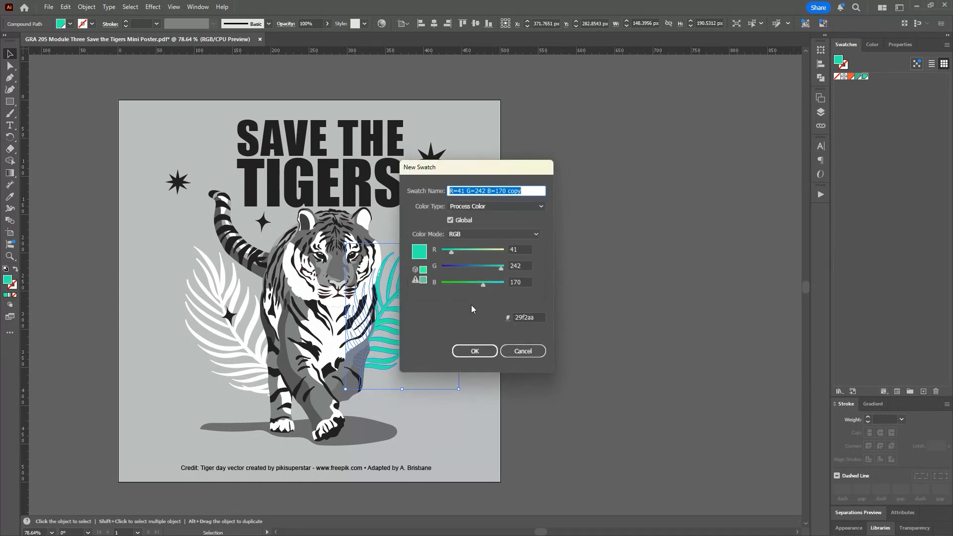
double_click(536, 317)
key("ctrl+v")
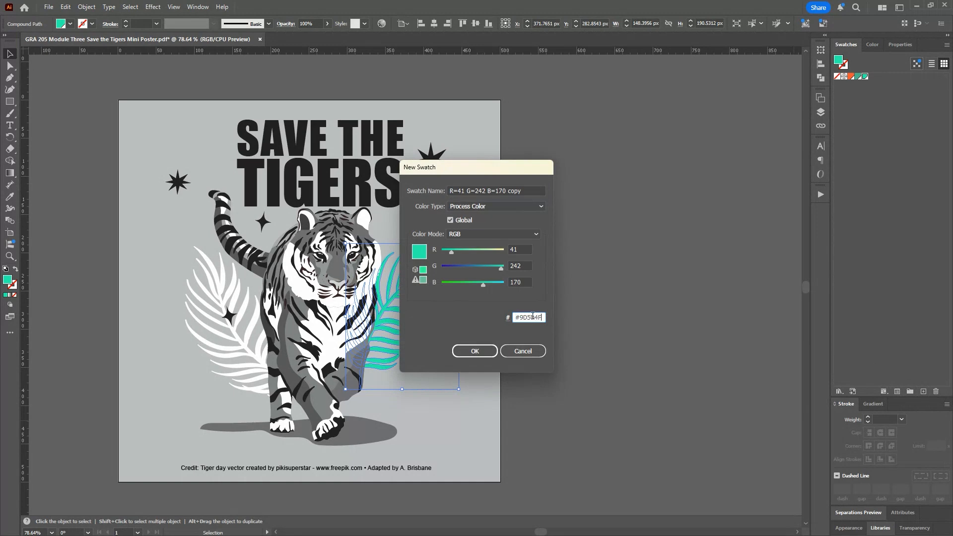
left_click(463, 353)
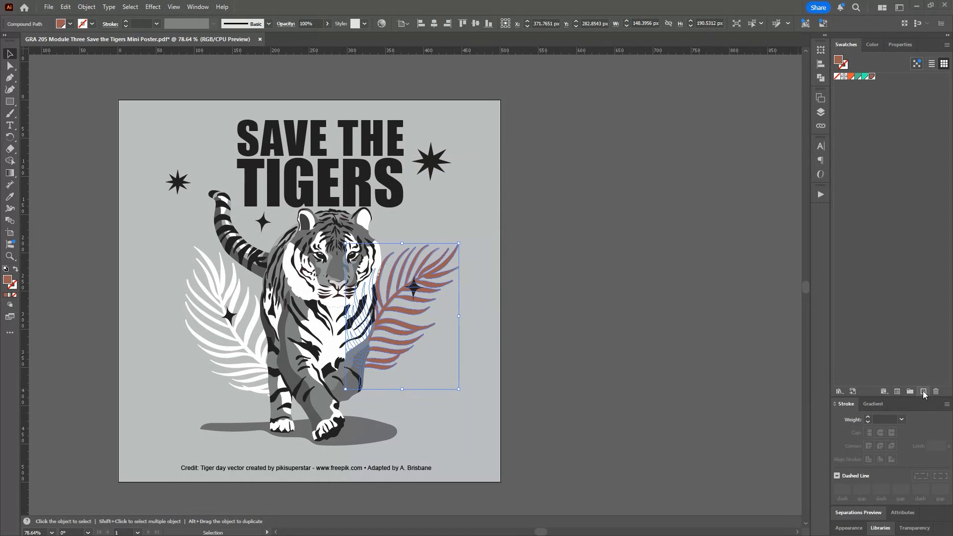
Step: Add a fifth swatch with the dark brown hex color 483F3C and deselect the palm leaf
left_click(924, 392)
left_click(537, 316)
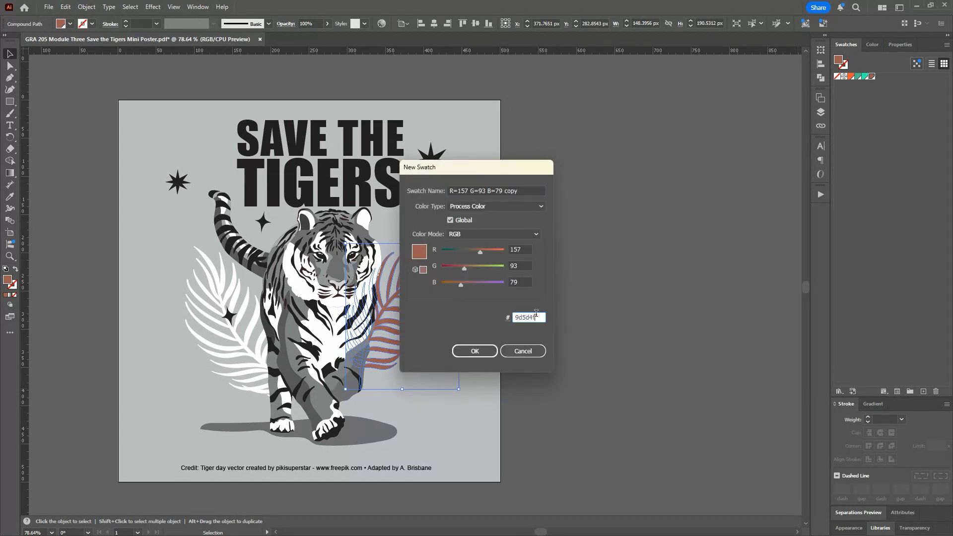
key("ctrl+v")
left_click(480, 350)
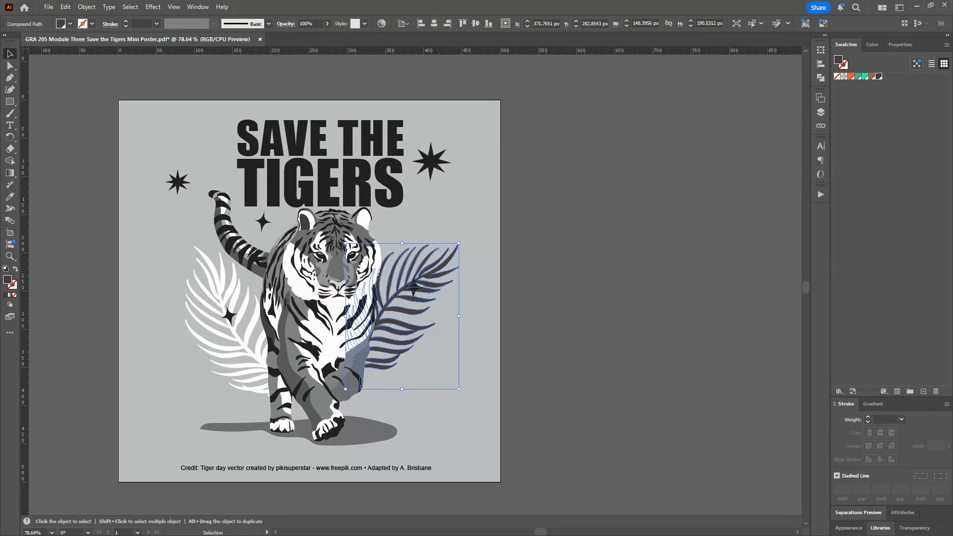
left_click(563, 348)
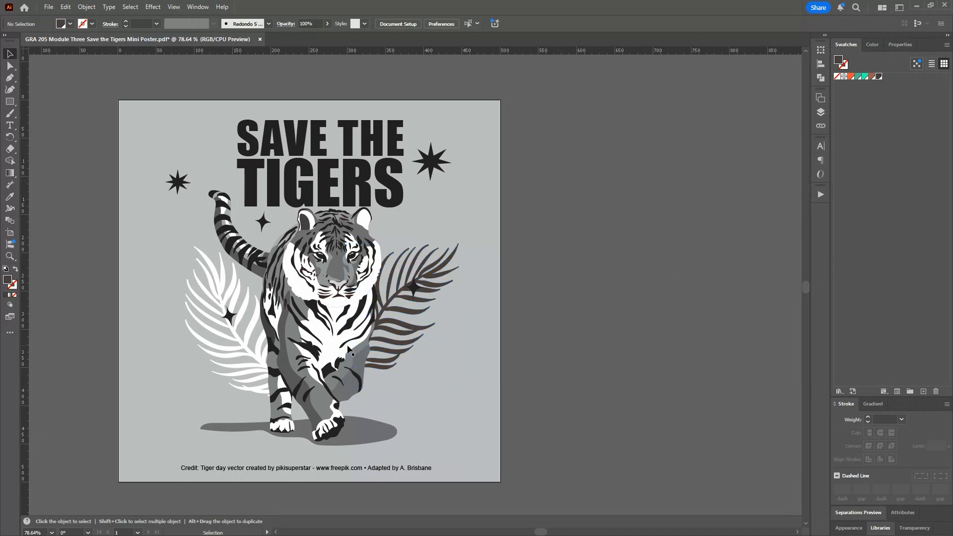
Step: Fill the right and left palm leaves with the muted green 4BB38D swatch
left_click(401, 325)
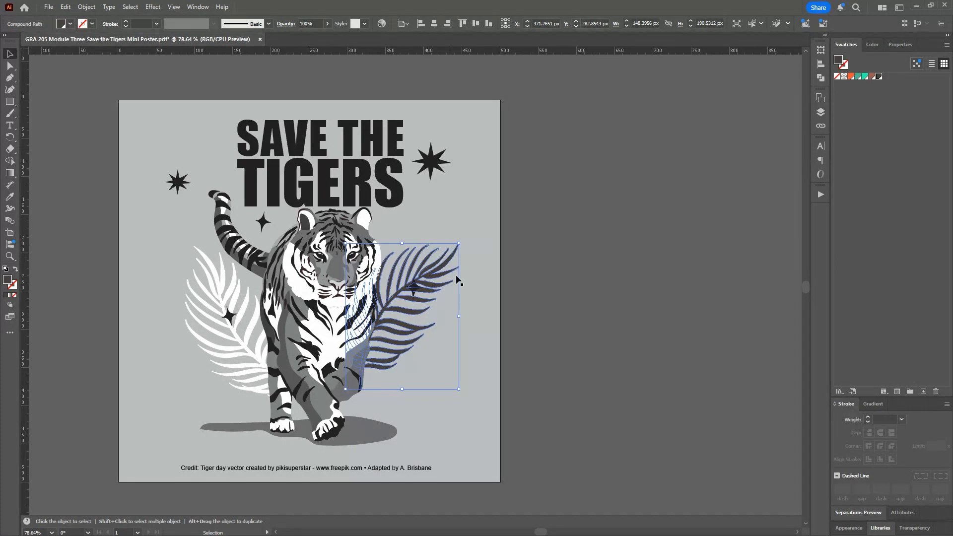
left_click(859, 76)
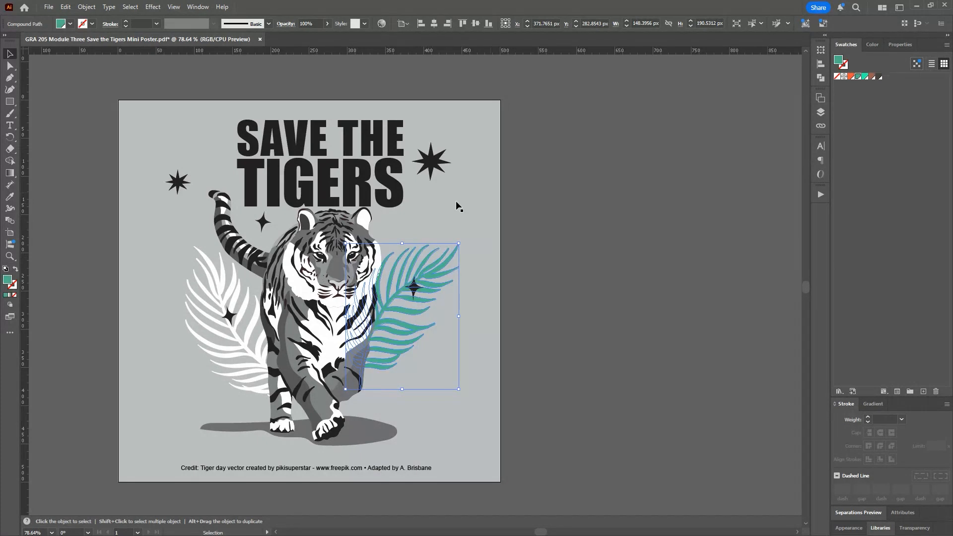
left_click(243, 320)
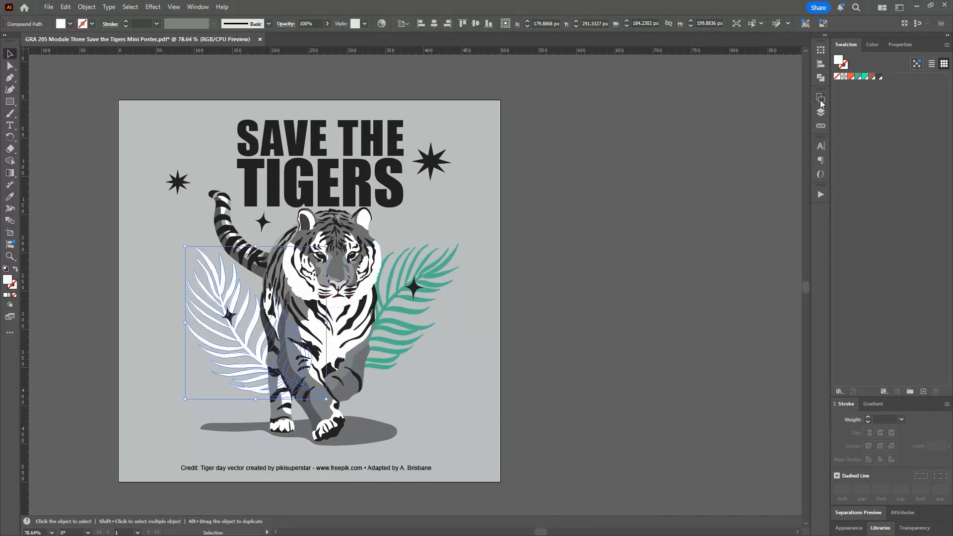
left_click(860, 77)
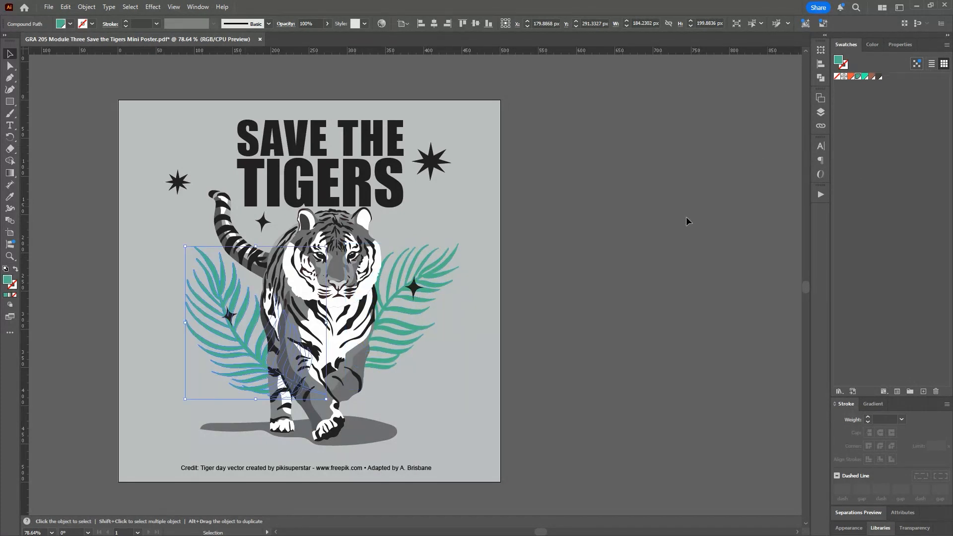
left_click(359, 360)
double_click(360, 361)
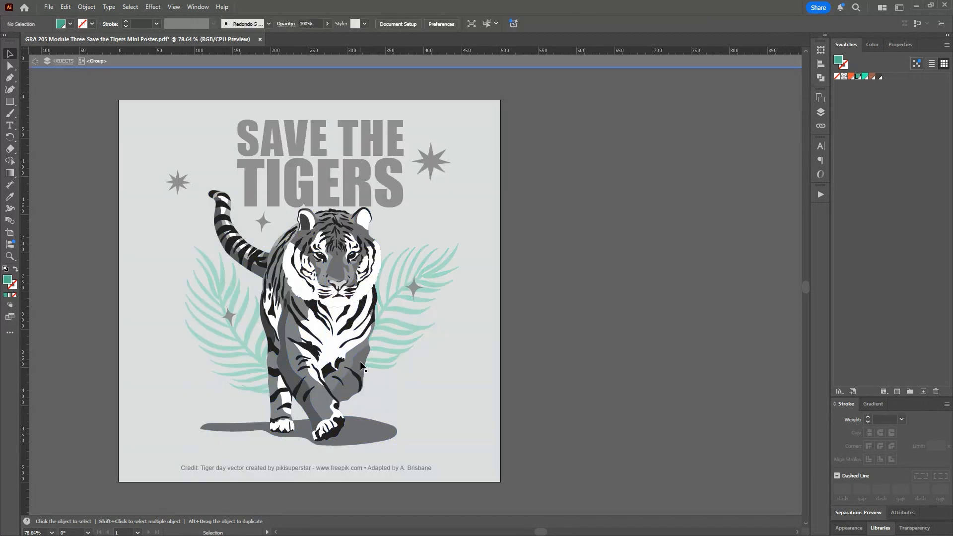
left_click(360, 361)
double_click(359, 362)
left_click(360, 362)
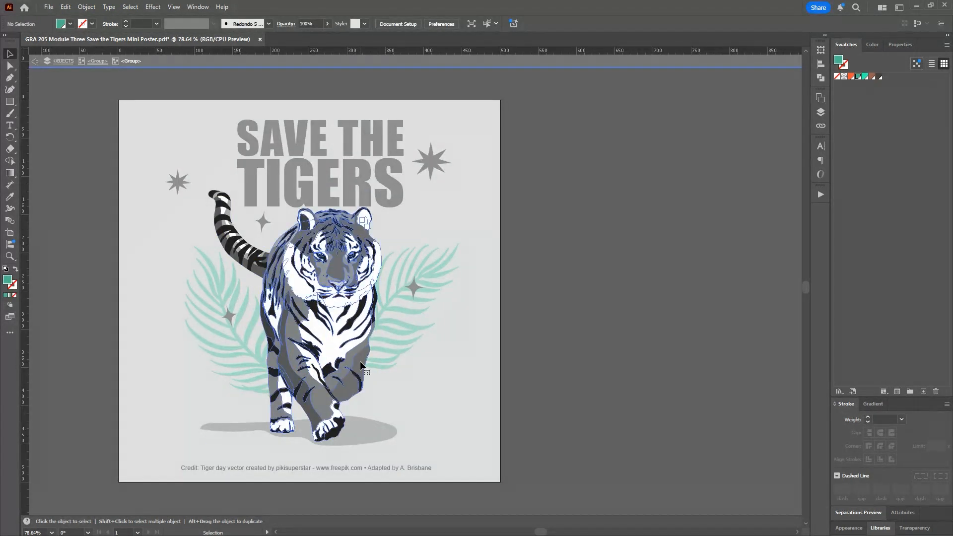
double_click(359, 362)
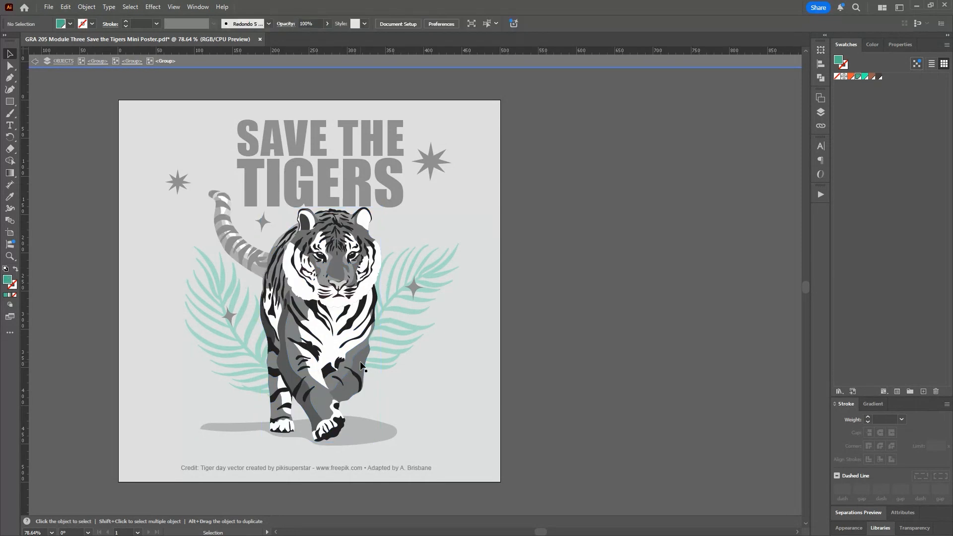
left_click(359, 361)
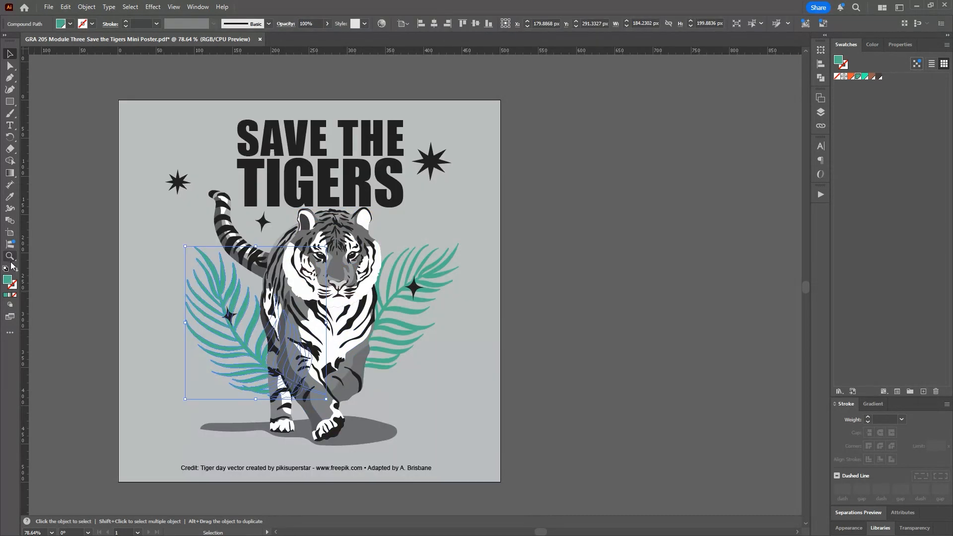
Step: Isolate the tiger's tail group and fill its dark gray underside shape with the brown 9D5D4F swatch
left_click(10, 257)
left_click(328, 316)
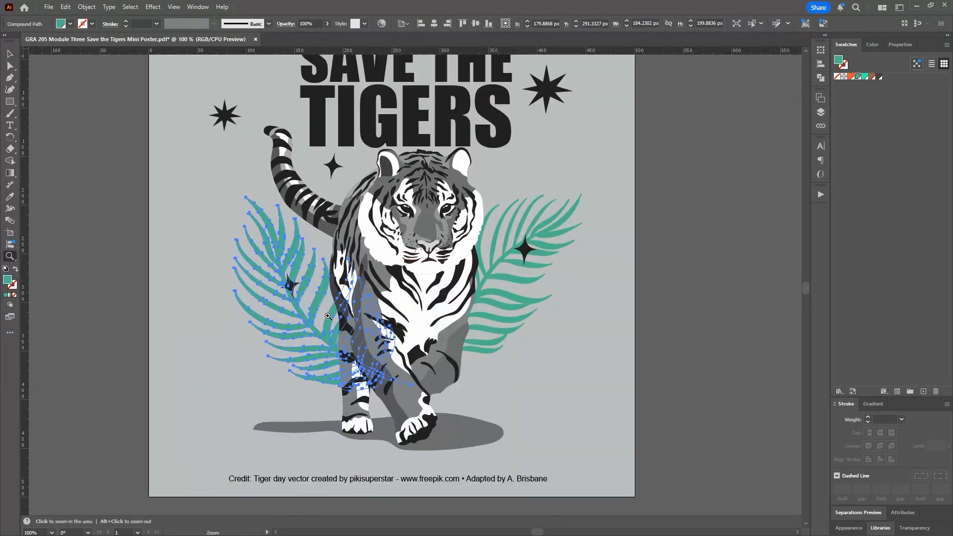
left_click(546, 255)
left_click(180, 316)
left_click(424, 331)
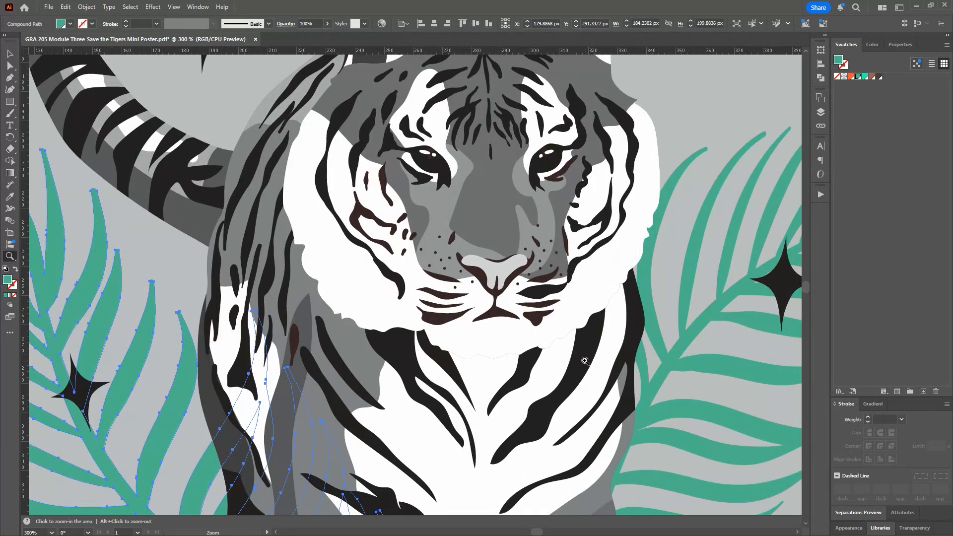
key("v")
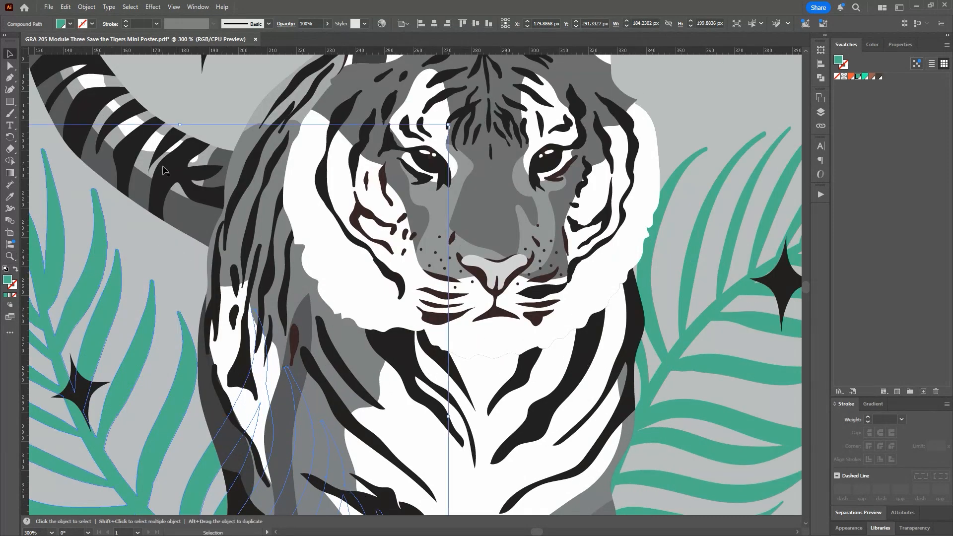
left_click(165, 170)
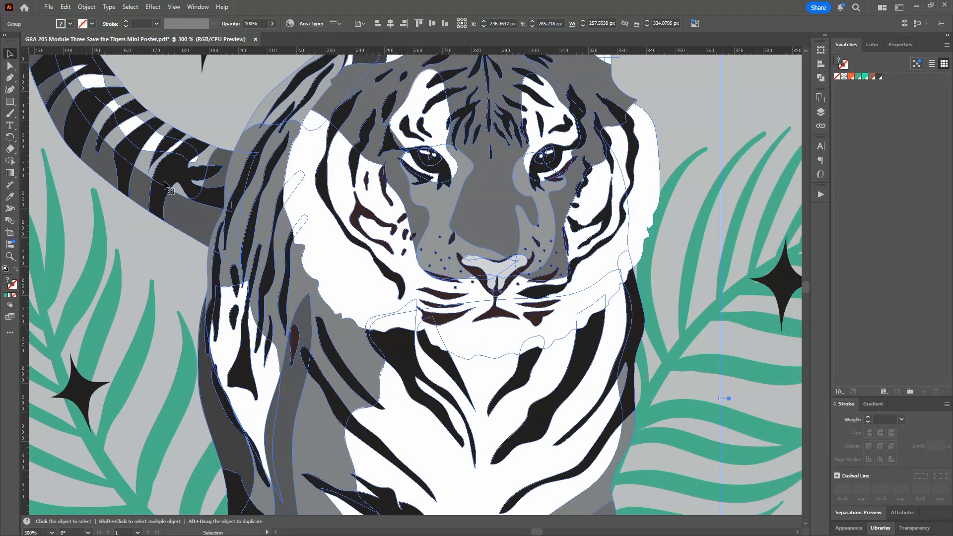
double_click(177, 217)
left_click(176, 218)
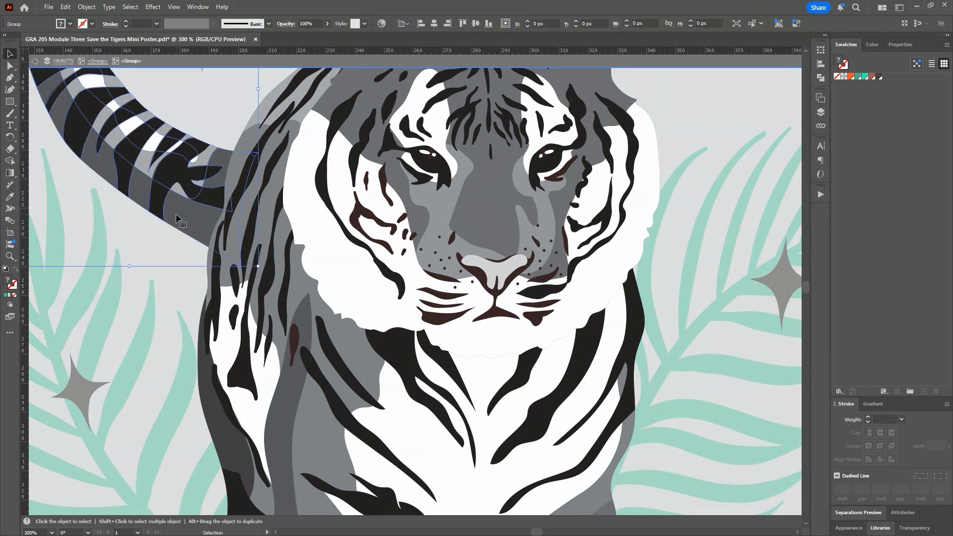
double_click(176, 213)
left_click(176, 213)
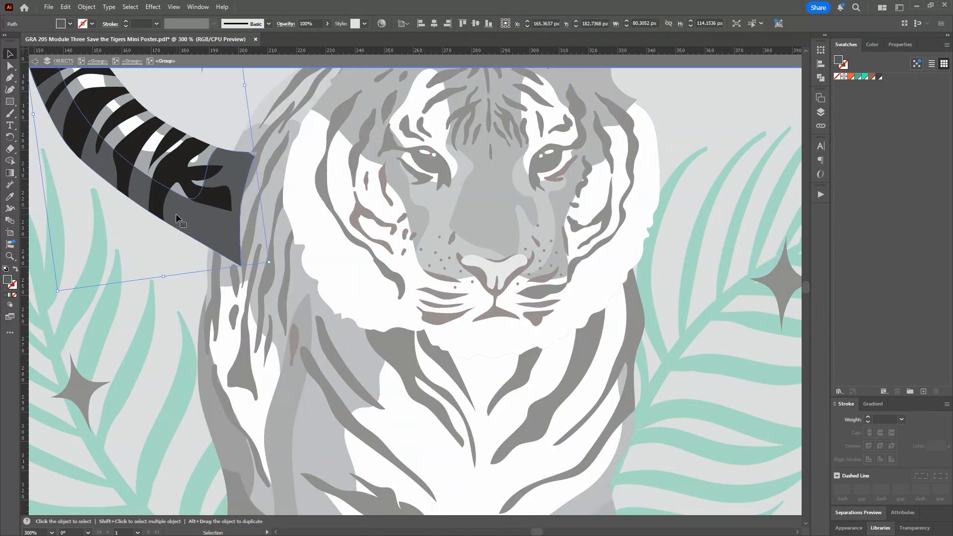
left_click(873, 78)
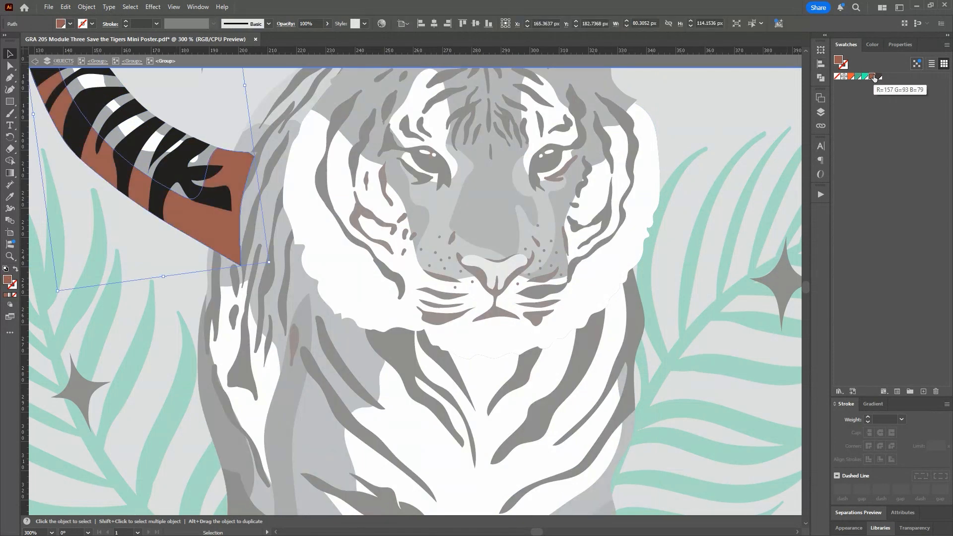
Step: Fill the tail's light gray base shape with the orange swatch and exit isolation mode
left_click(205, 158)
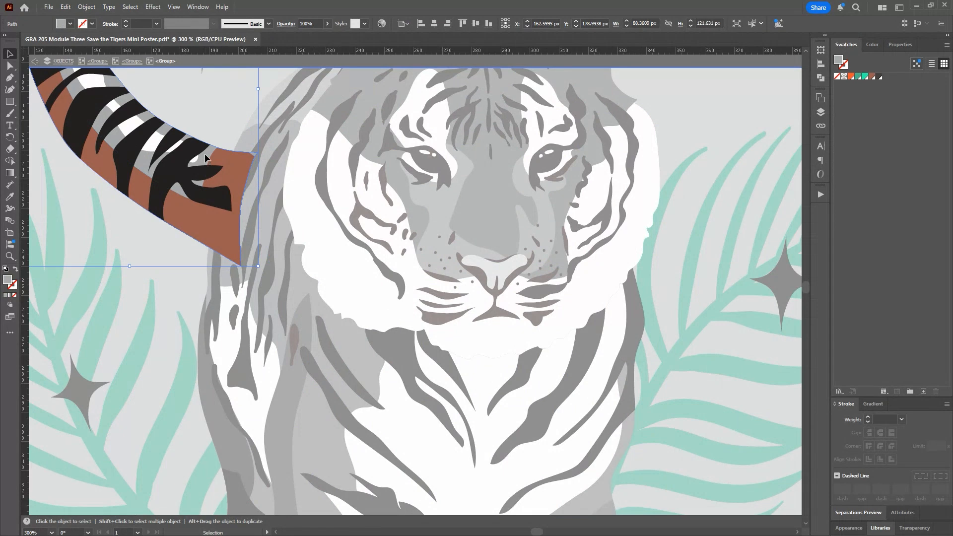
double_click(205, 155)
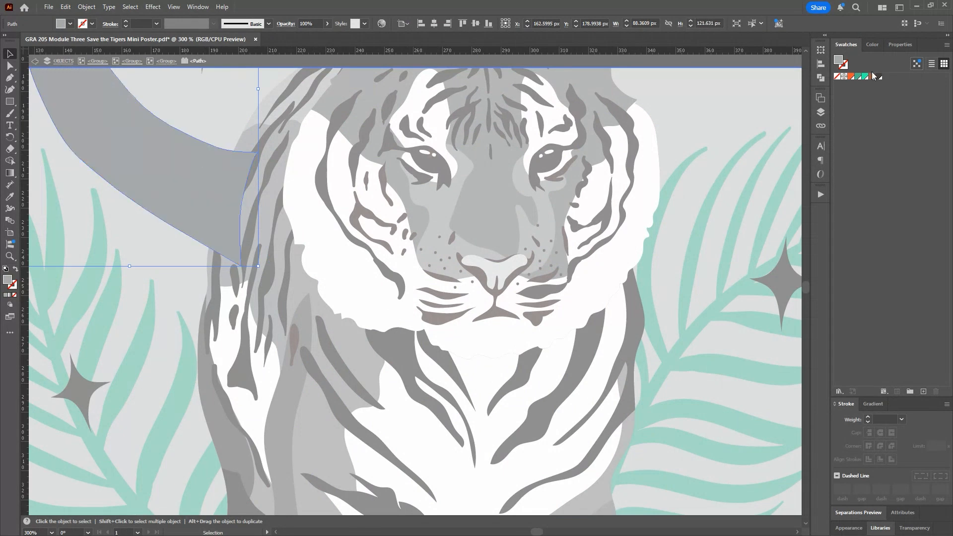
left_click(850, 77)
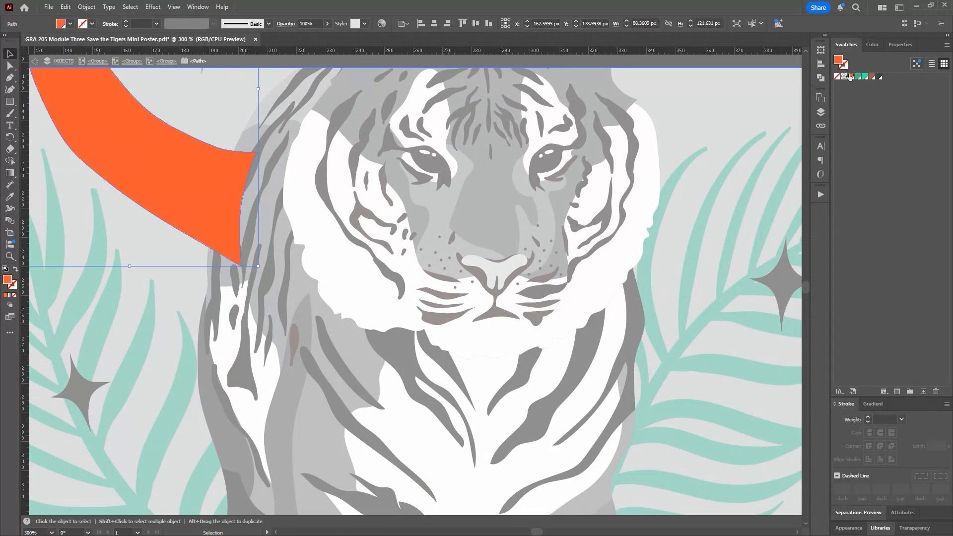
double_click(264, 198)
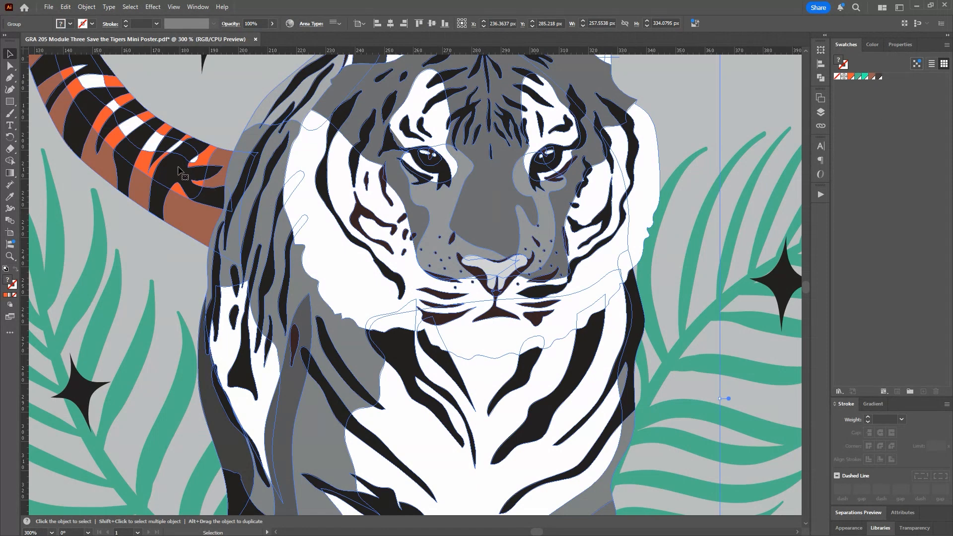
Step: Fill the tail's black stripes with the dark brown 483F3C swatch and leave the tail group
double_click(177, 172)
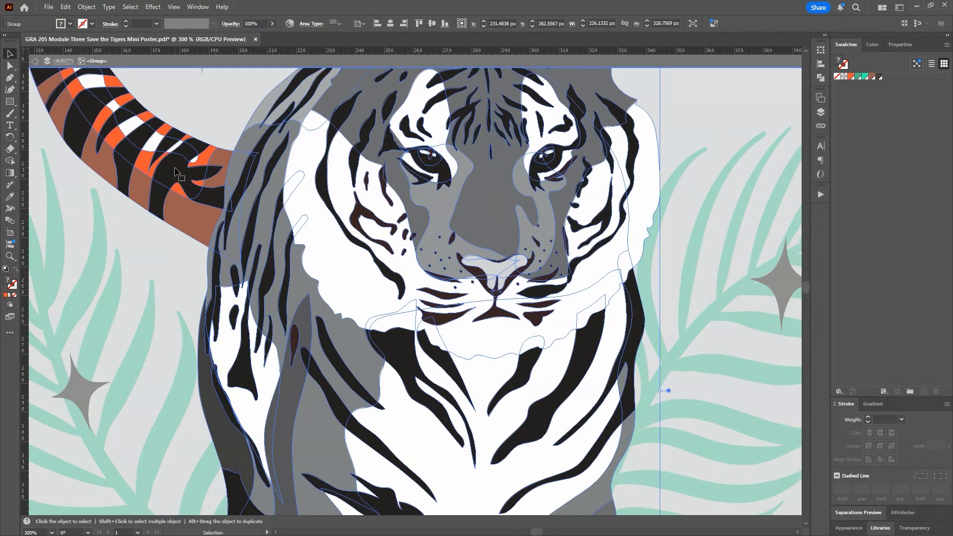
left_click(175, 172)
double_click(175, 171)
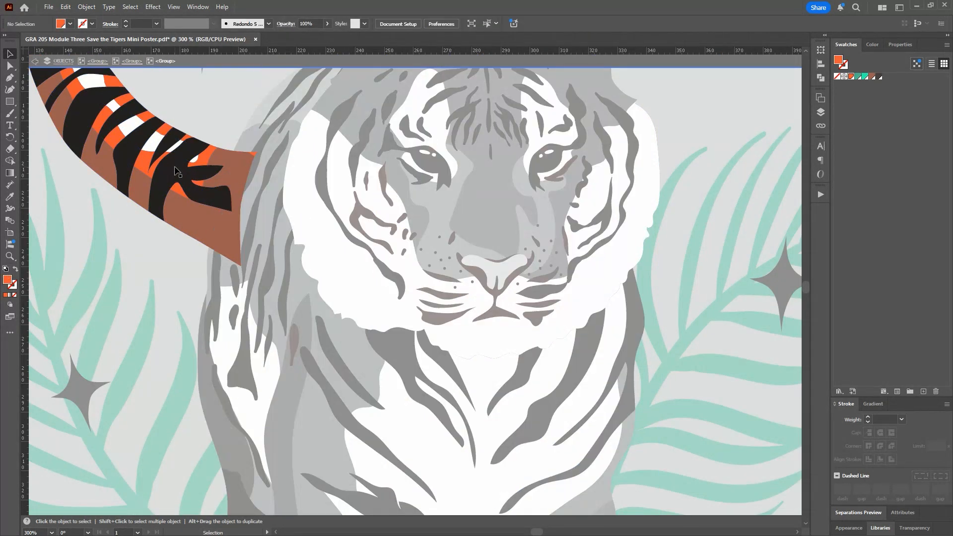
left_click(175, 171)
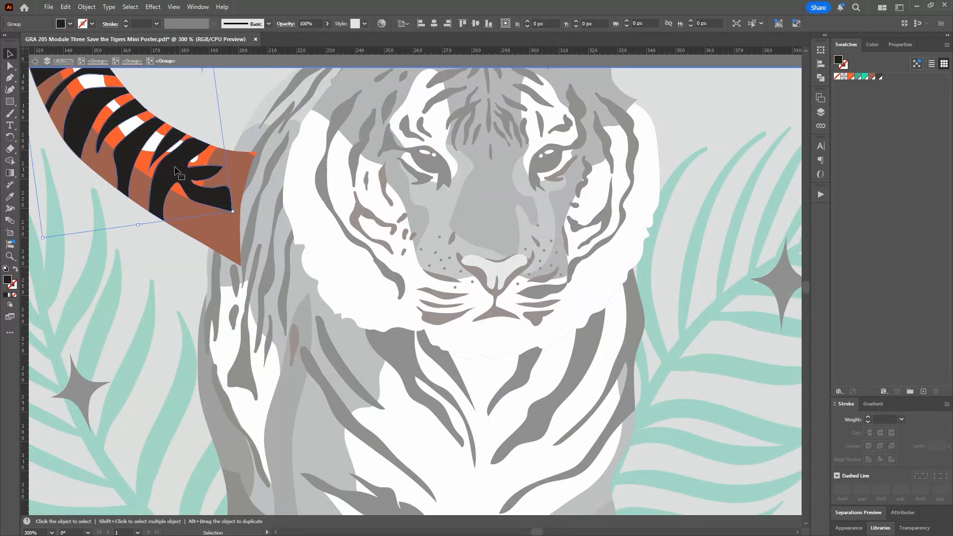
left_click(880, 77)
double_click(274, 180)
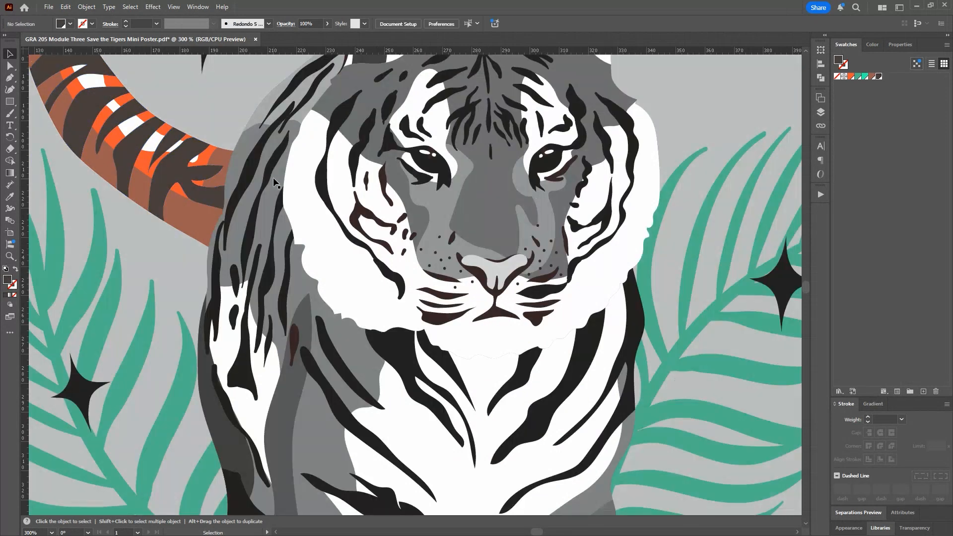
Step: Isolate the stripe group on the tiger's body and fill the long outer shoulder stripe with the dark brown 483F3C swatch
double_click(254, 172)
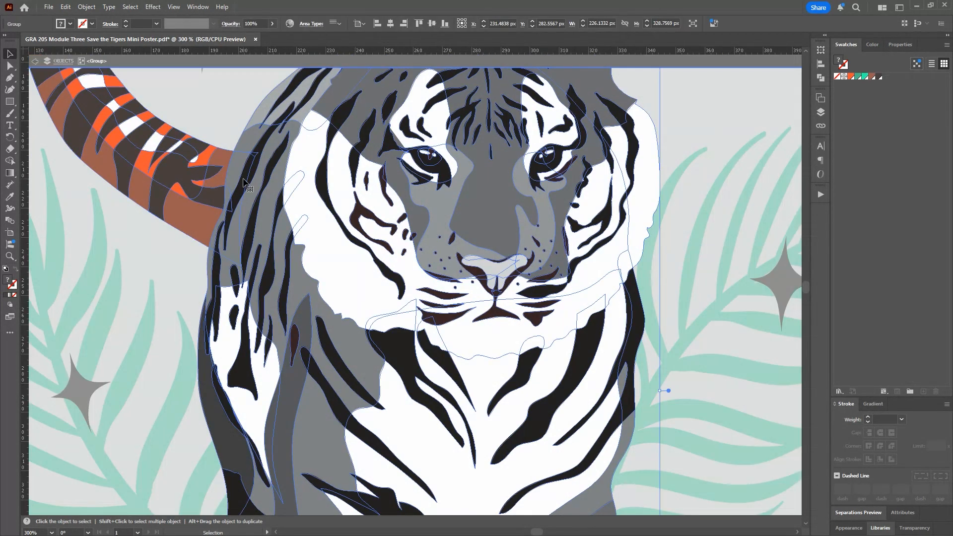
double_click(255, 167)
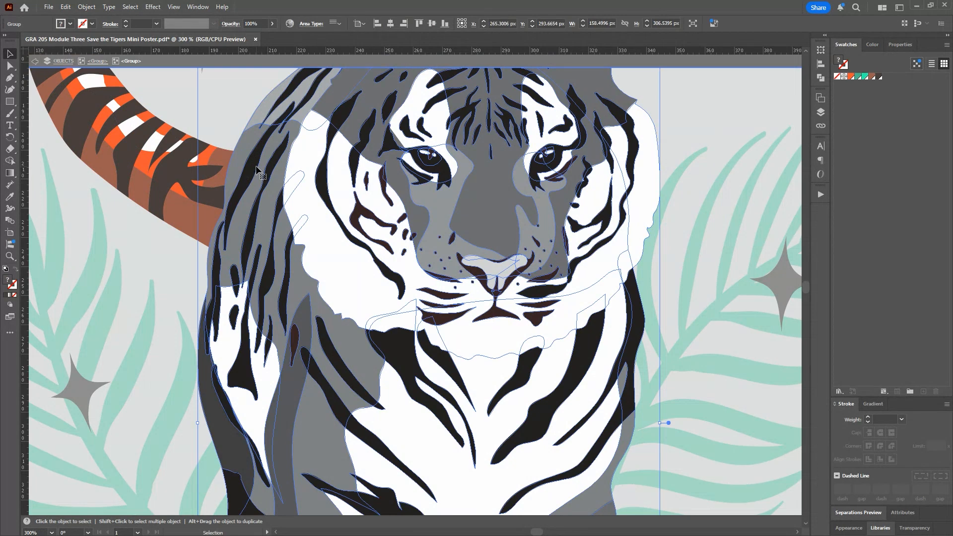
left_click(257, 171)
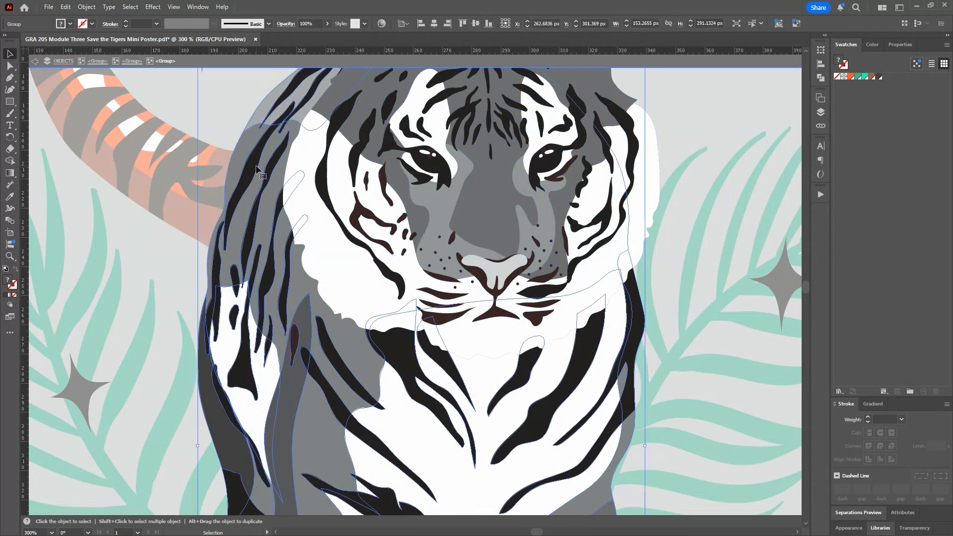
double_click(256, 170)
double_click(256, 171)
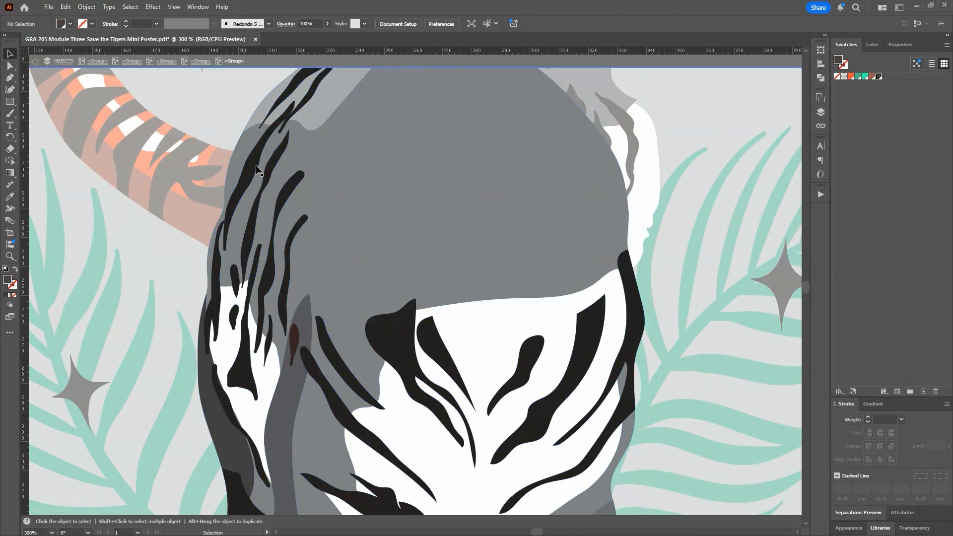
left_click(256, 170)
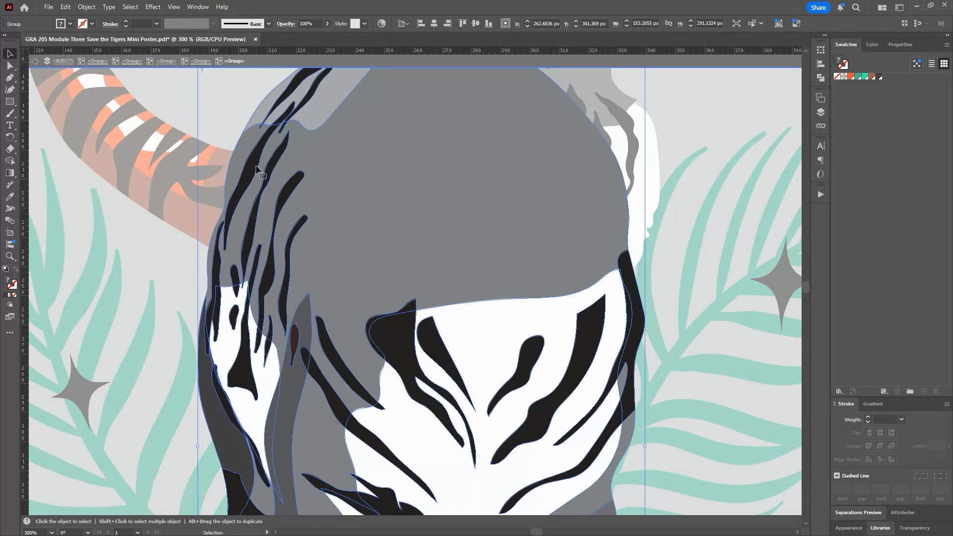
double_click(256, 170)
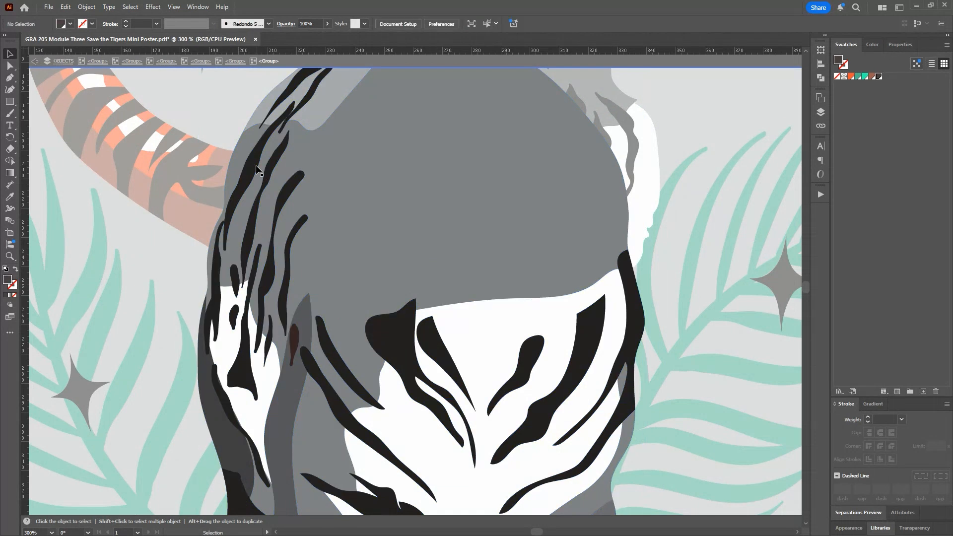
left_click(256, 171)
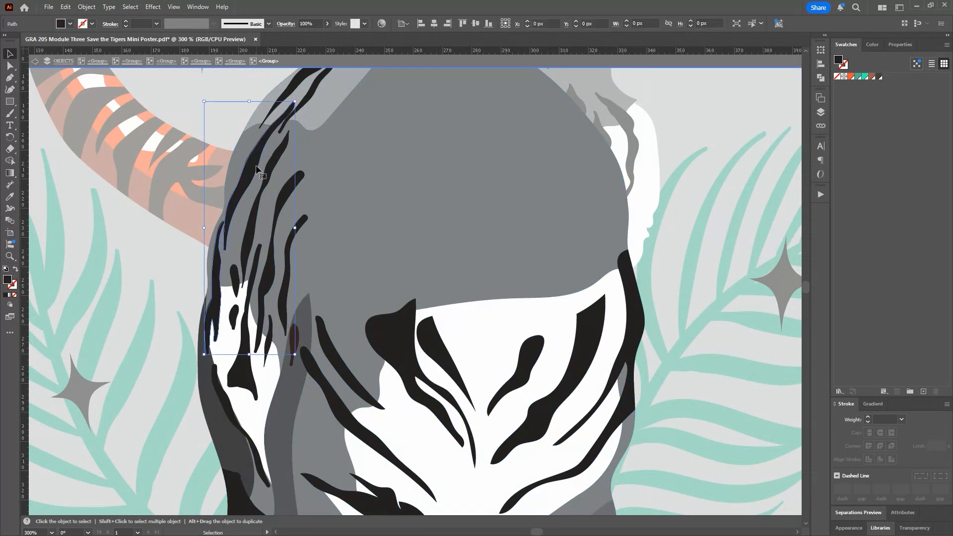
left_click(878, 77)
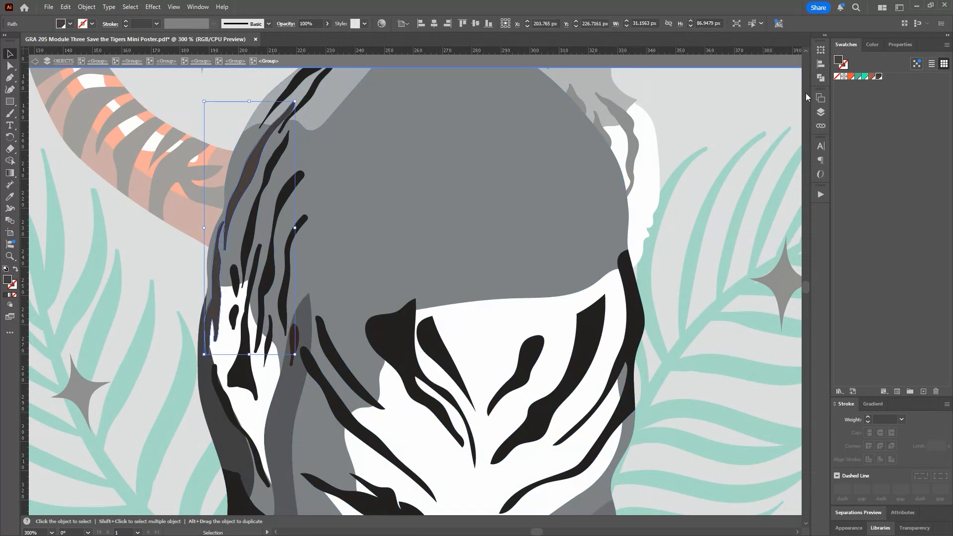
Step: Fill the three neighboring long shoulder stripes, working inward from the outer one, with the dark brown 483F3C swatch
left_click(277, 162)
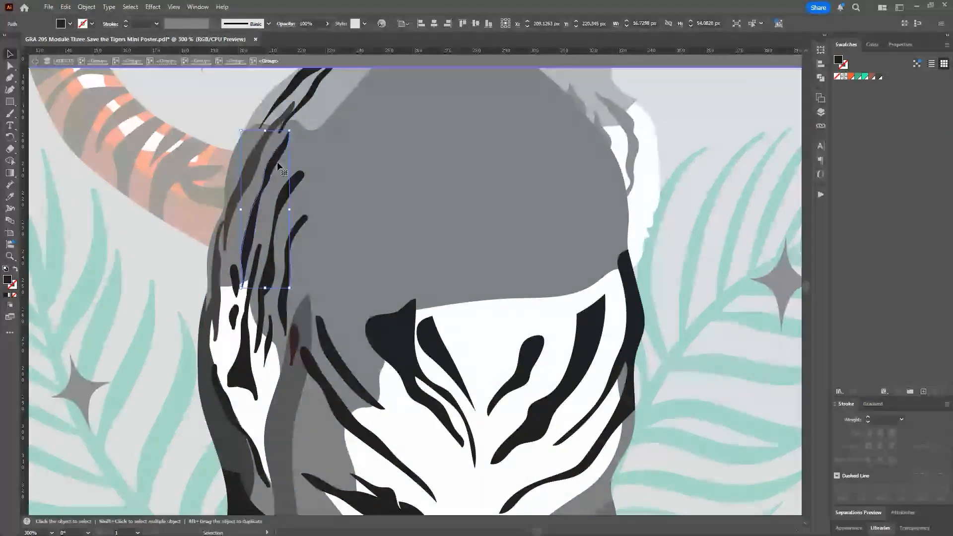
left_click(877, 78)
left_click(301, 175)
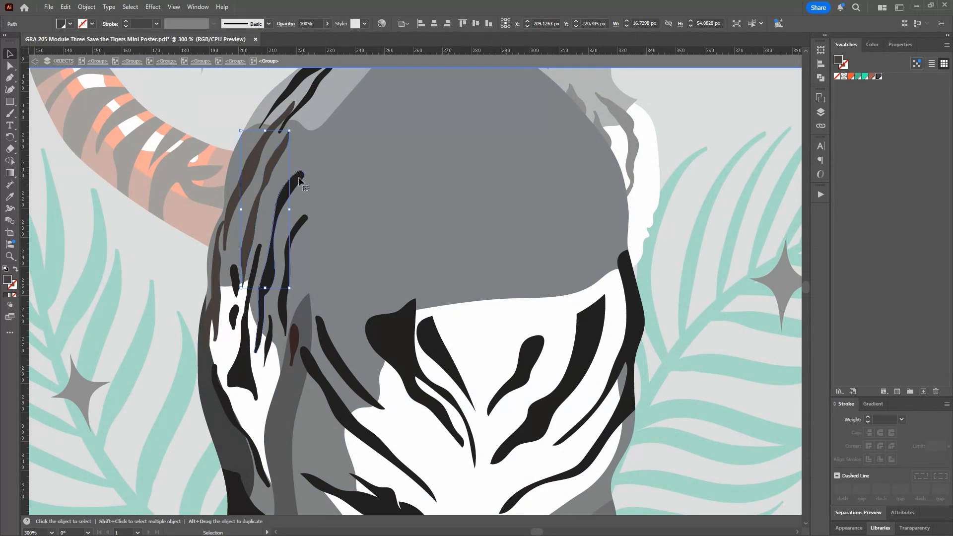
left_click(879, 78)
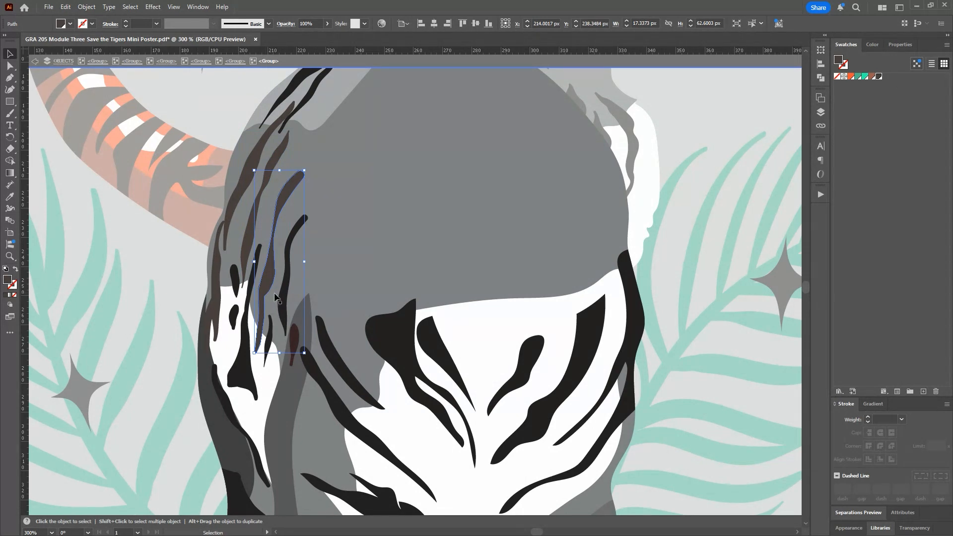
left_click(287, 289)
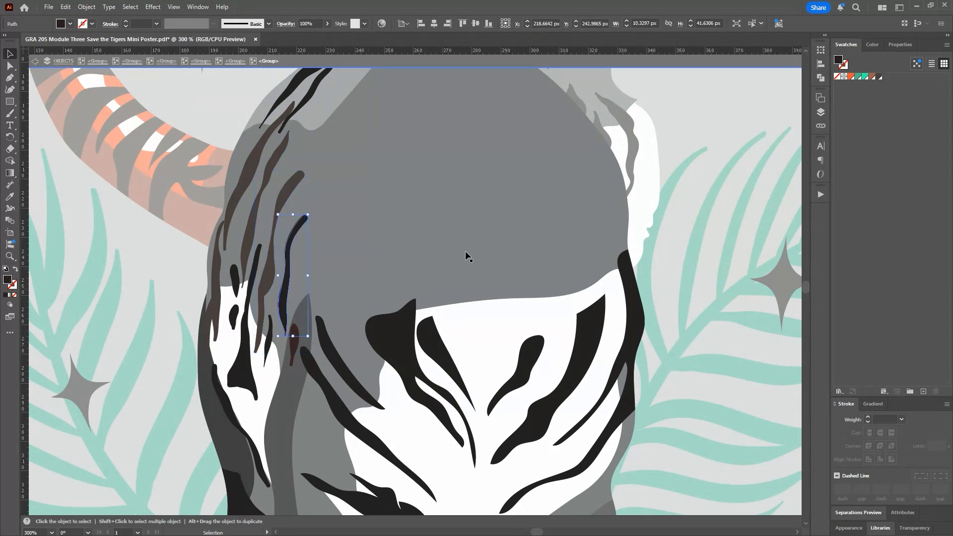
left_click(879, 76)
Step: Fill the flared flank stripe, kept in its original position, and the small spot beside it with the dark brown 483F3C swatch
left_click(248, 320)
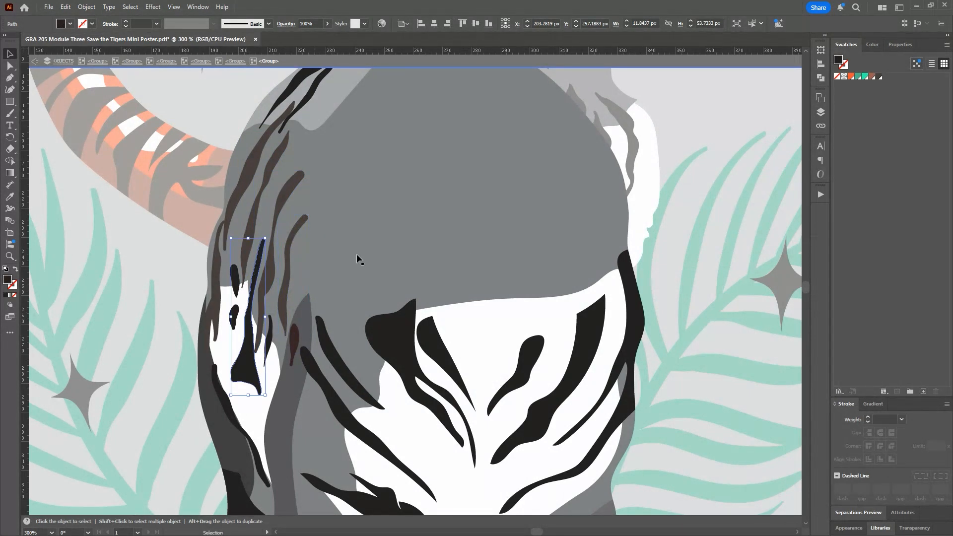
key("ctrl+z")
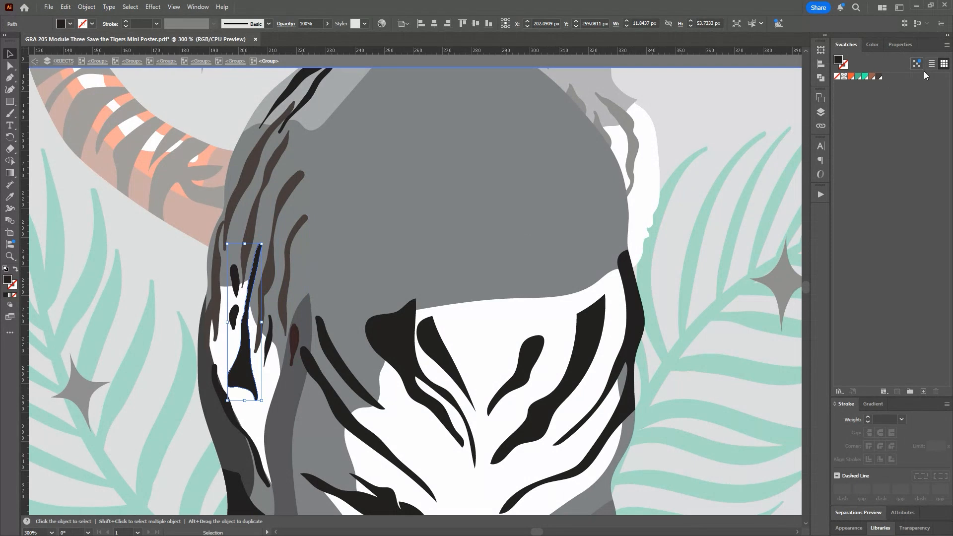
left_click(879, 77)
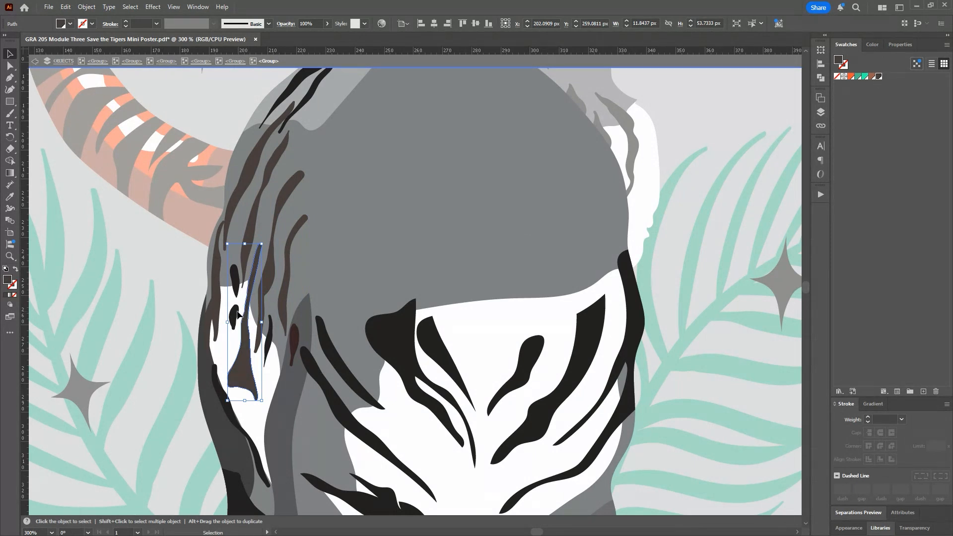
left_click(233, 317)
left_click(878, 76)
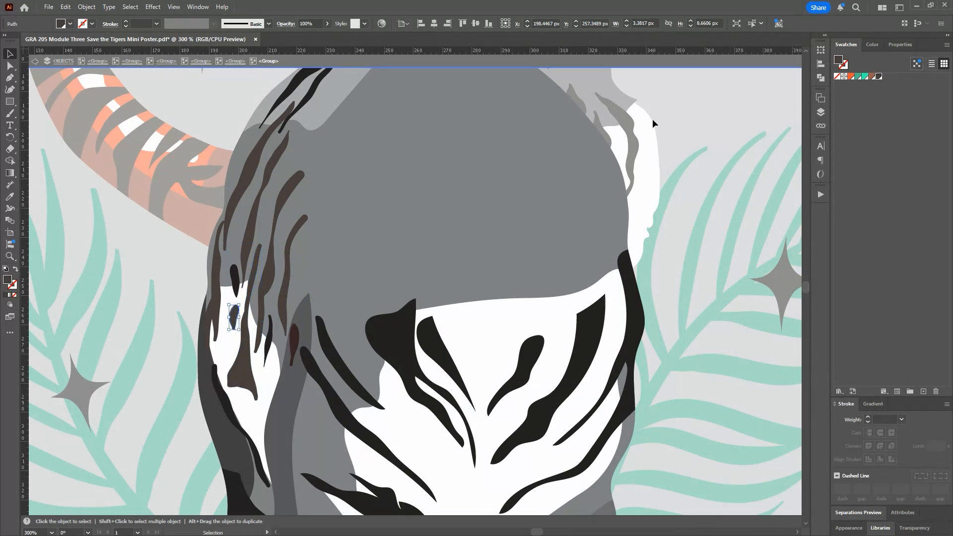
Step: Fill the remaining small flank spots, the thin flank stripe and the long curved stripe below them with the dark brown 483F3C swatch
left_click(234, 278)
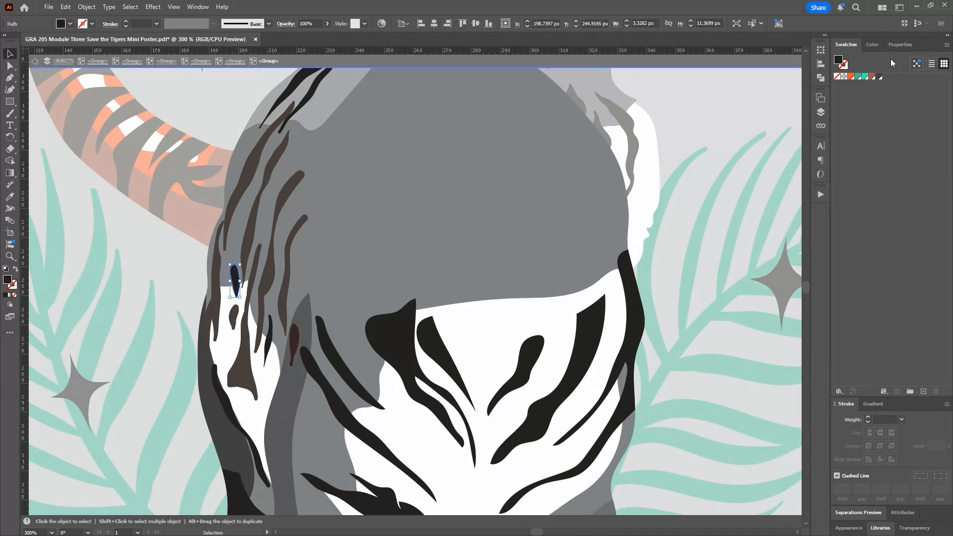
left_click(879, 77)
left_click(297, 338)
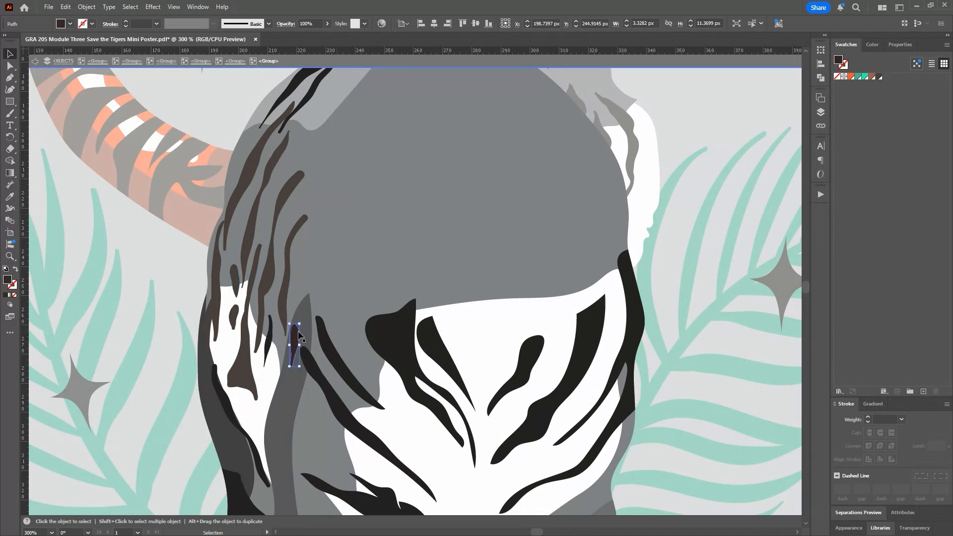
left_click(880, 77)
left_click(270, 343)
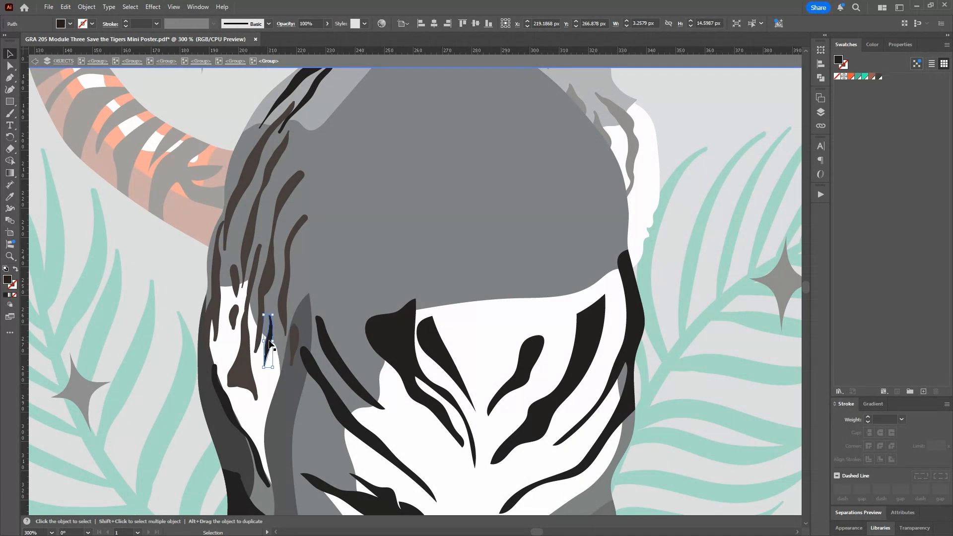
left_click(880, 77)
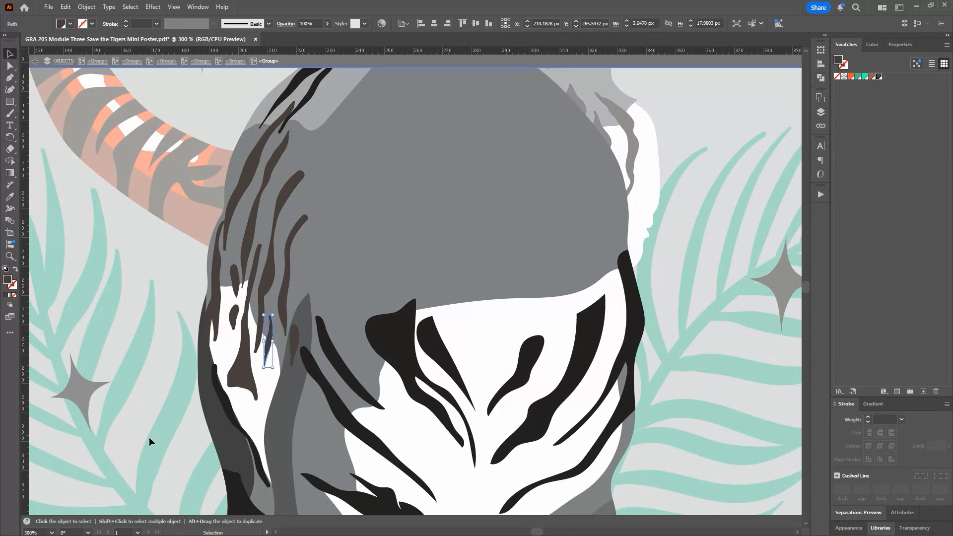
left_click(222, 396)
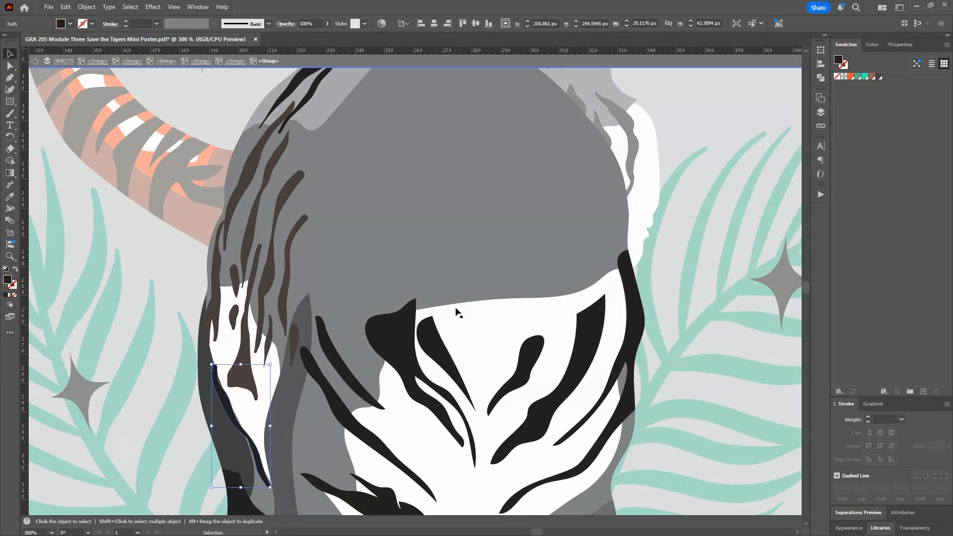
left_click(879, 78)
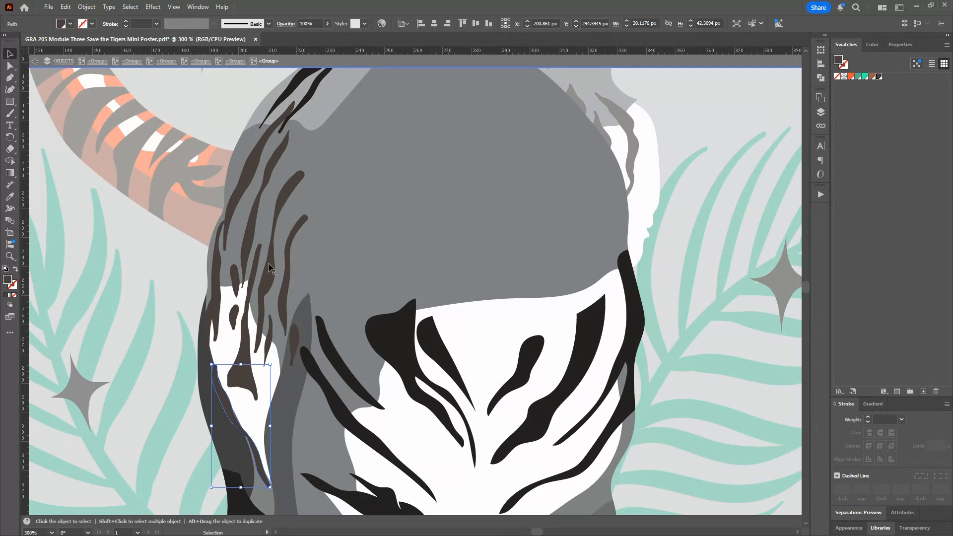
Step: Fill the long leg shadow with the brown R=157 G=93 B=79 swatch and the tiger's gray body shape with the orange R=245 G=88 B=51 swatch
left_click(293, 386)
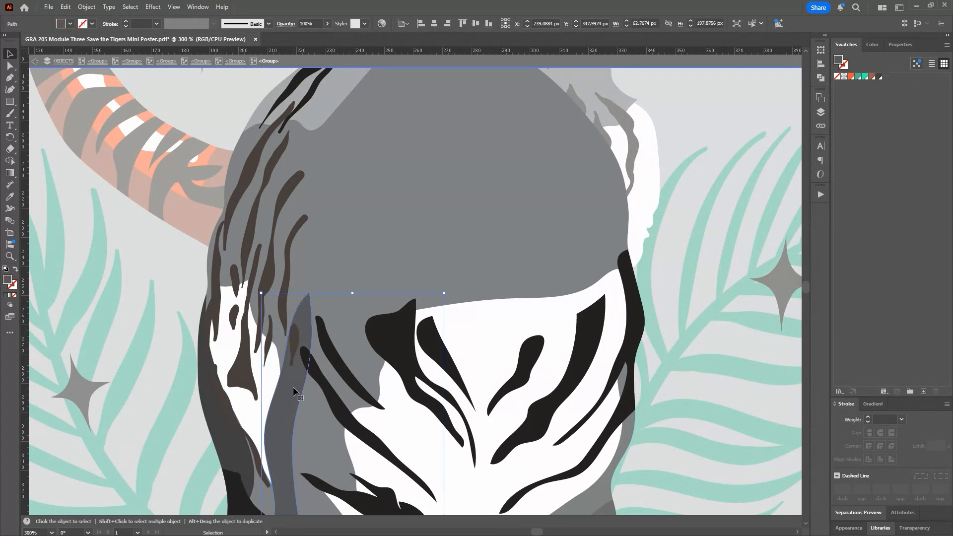
left_click(874, 77)
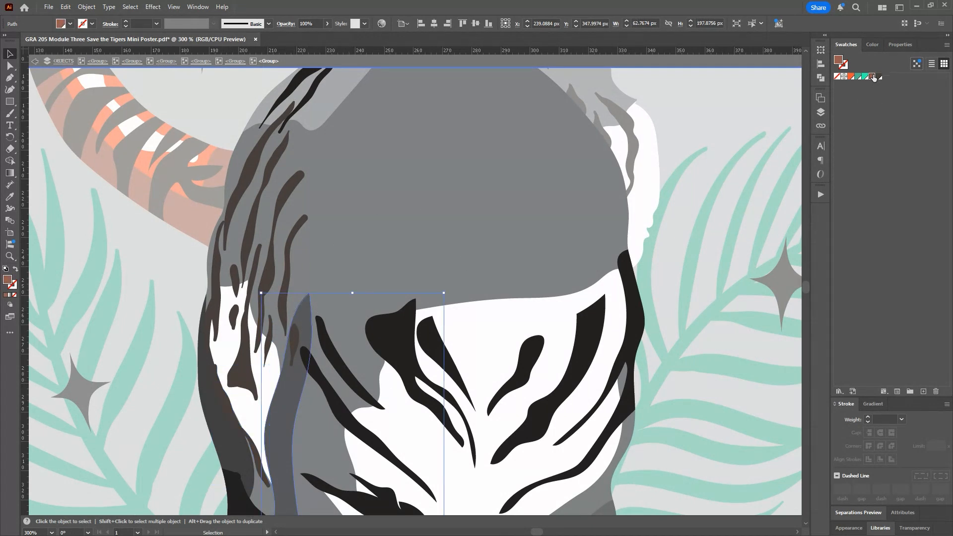
left_click(405, 234)
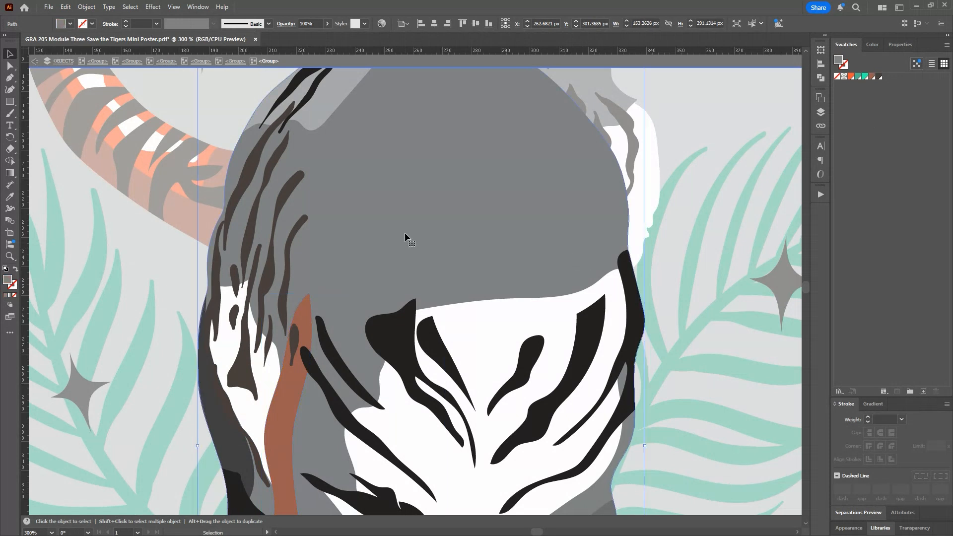
left_click(852, 77)
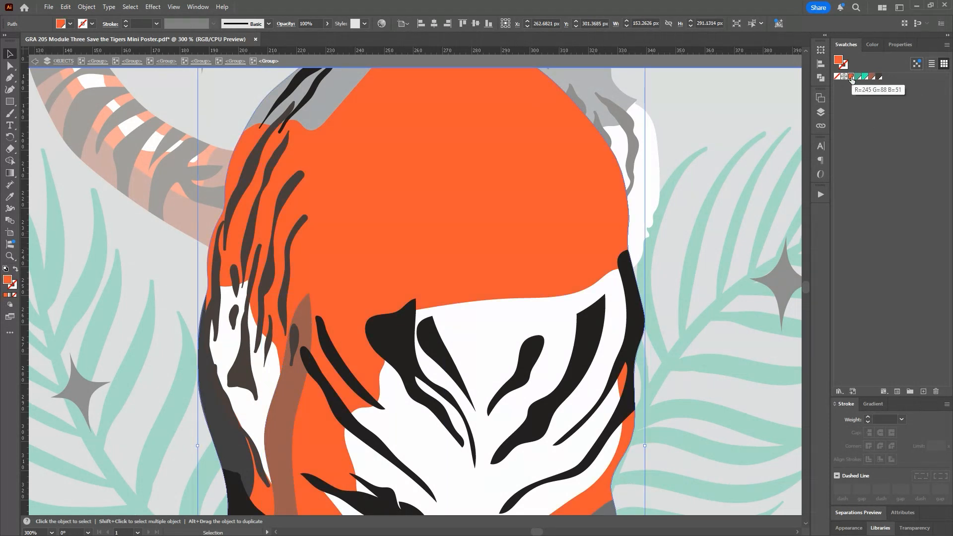
Step: Fill the six black stripes across the tiger's chest and inner shoulder with the dark brown 483F3C swatch
left_click(593, 331)
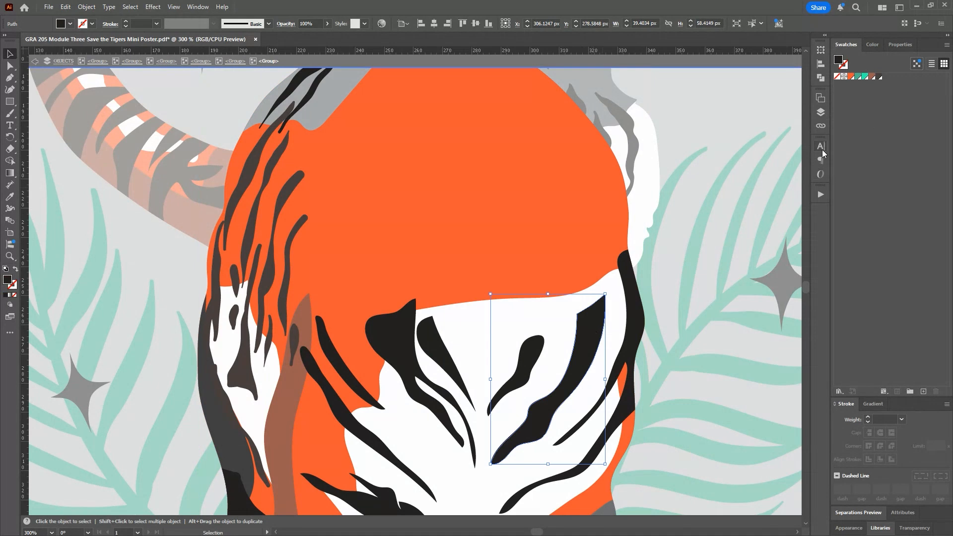
left_click(875, 77)
left_click(533, 349)
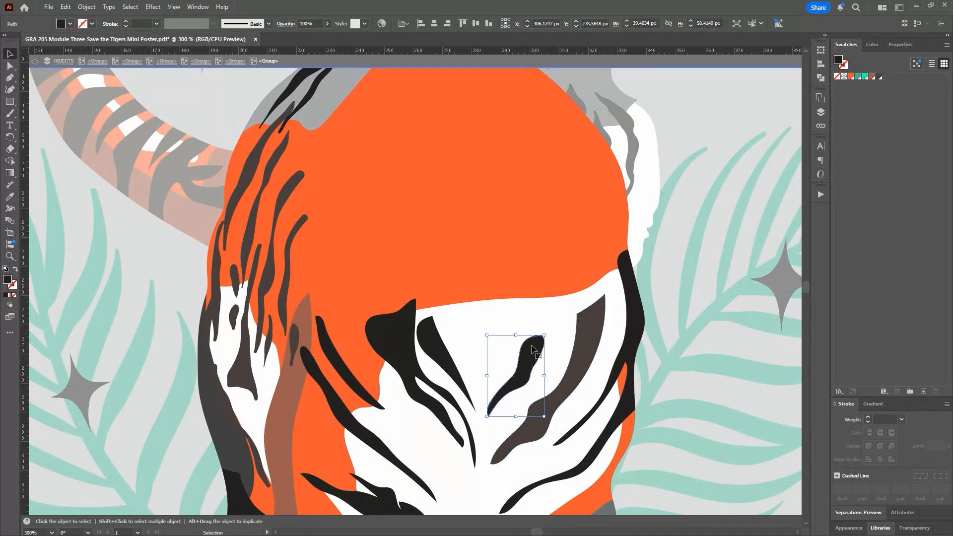
left_click(439, 354, "shift")
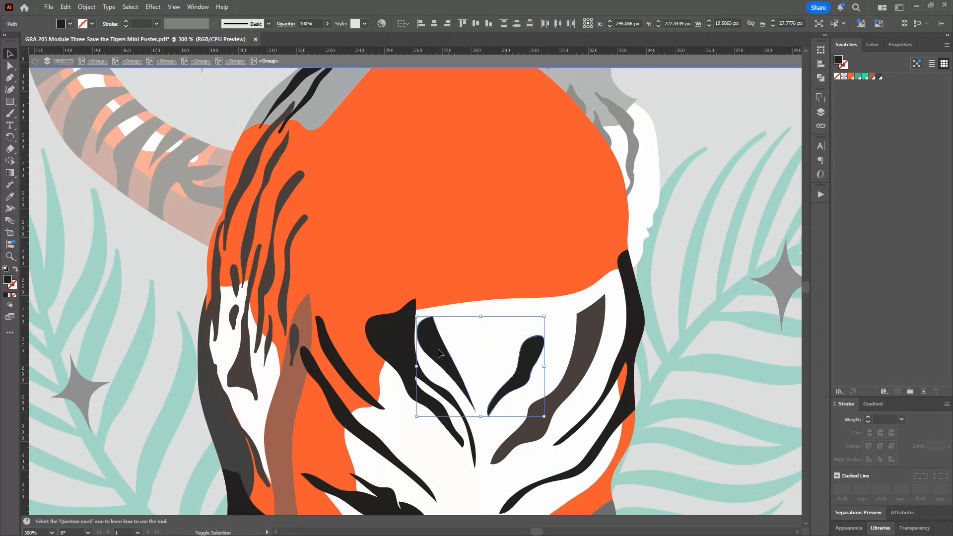
left_click(394, 332, "shift")
left_click(338, 369, "shift")
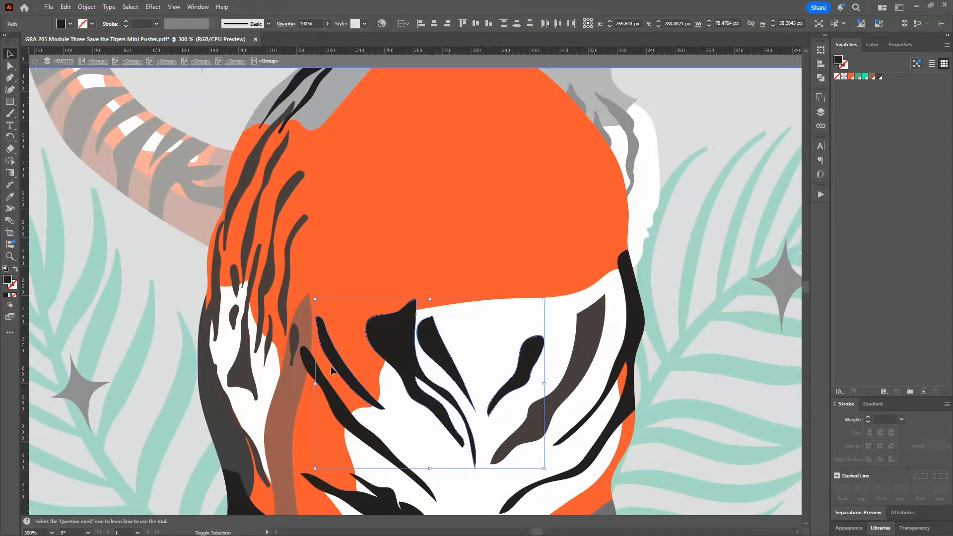
left_click(304, 365, "shift")
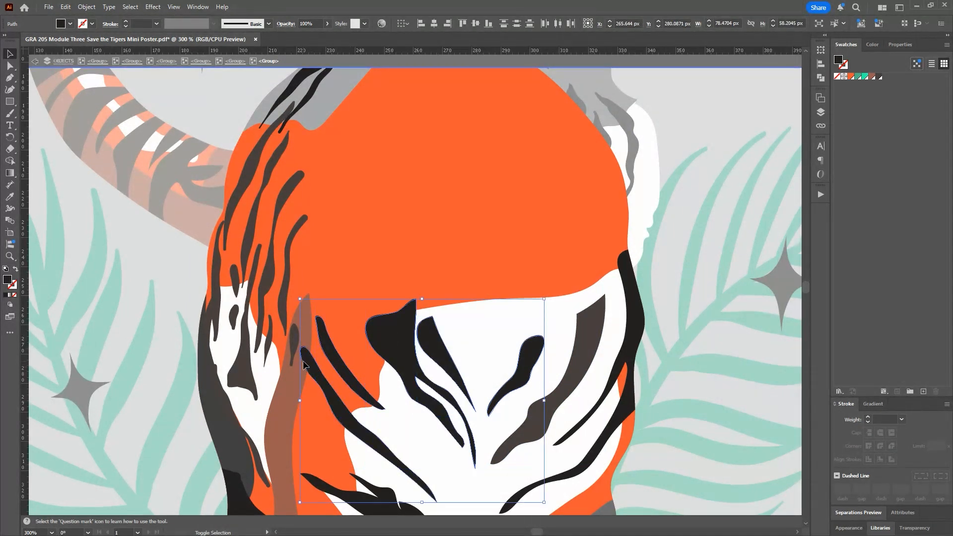
left_click(882, 78)
Step: Fill the long forked stripe along the outer edge of the chest with dark brown 483F3C
left_click(639, 306, "shift")
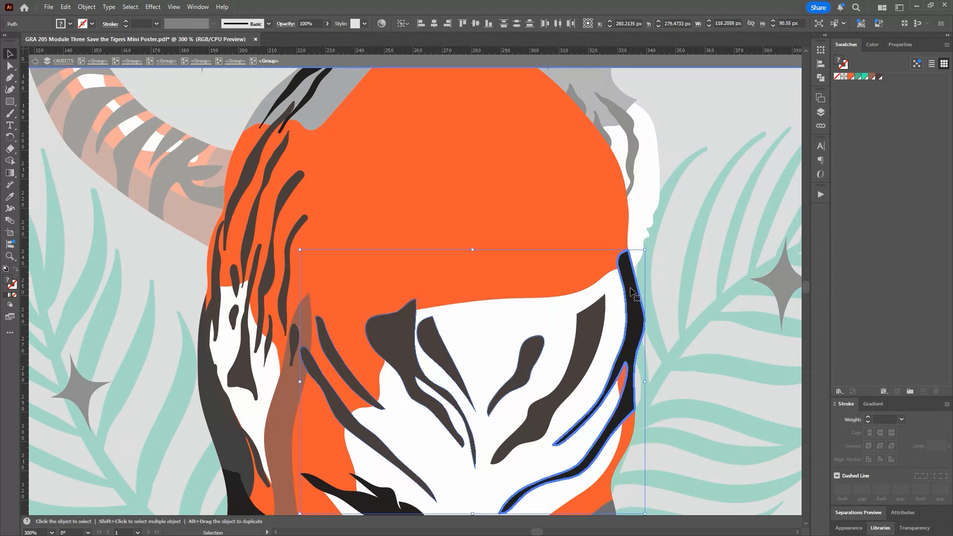
left_click(642, 272)
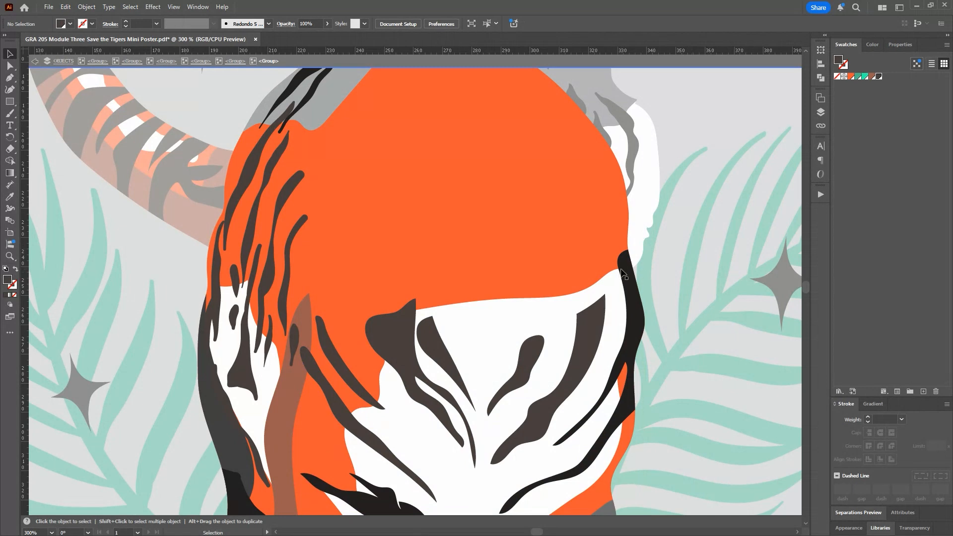
left_click(625, 273)
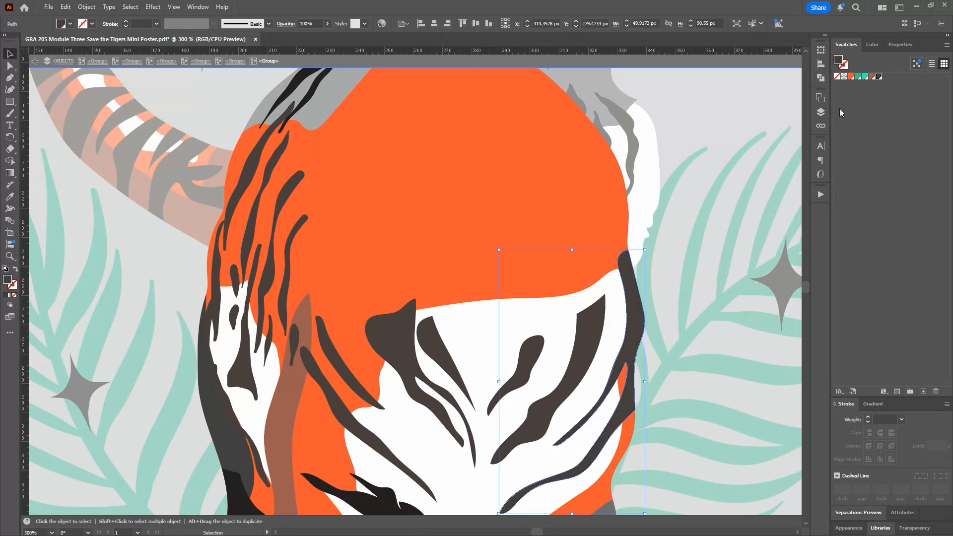
Step: Apply the dark brown to the jagged stripe above the front leg and the rear leg's black stripes with the Eyedropper
scroll(502, 268, "down", 5)
scroll(474, 297, "down", 1)
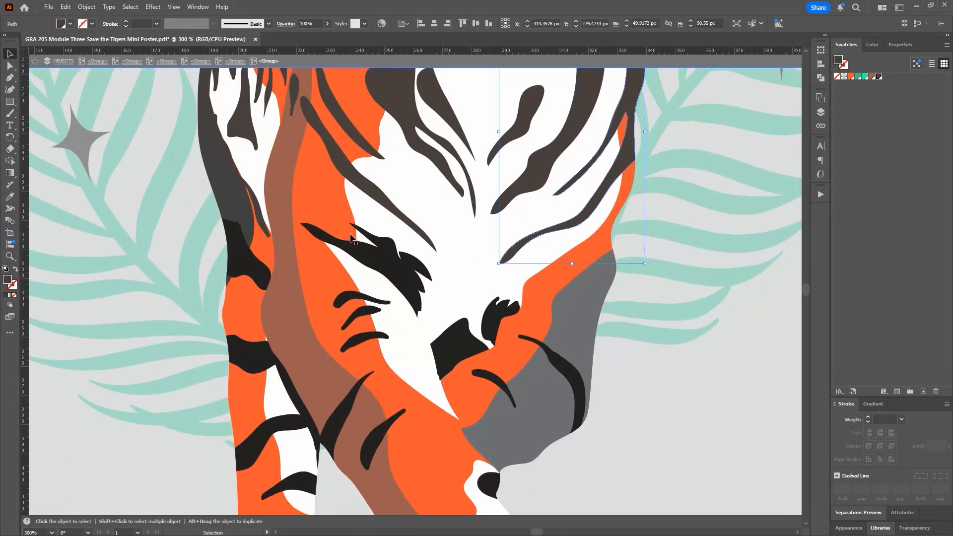
left_click(362, 248)
left_click(242, 278, "shift")
key("i")
left_click(408, 223)
key("v")
Step: Fill the remaining black stripes and patches on the lower chest and front legs with the dark brown 483F3C swatch
left_click(448, 340)
left_click(364, 338, "shift")
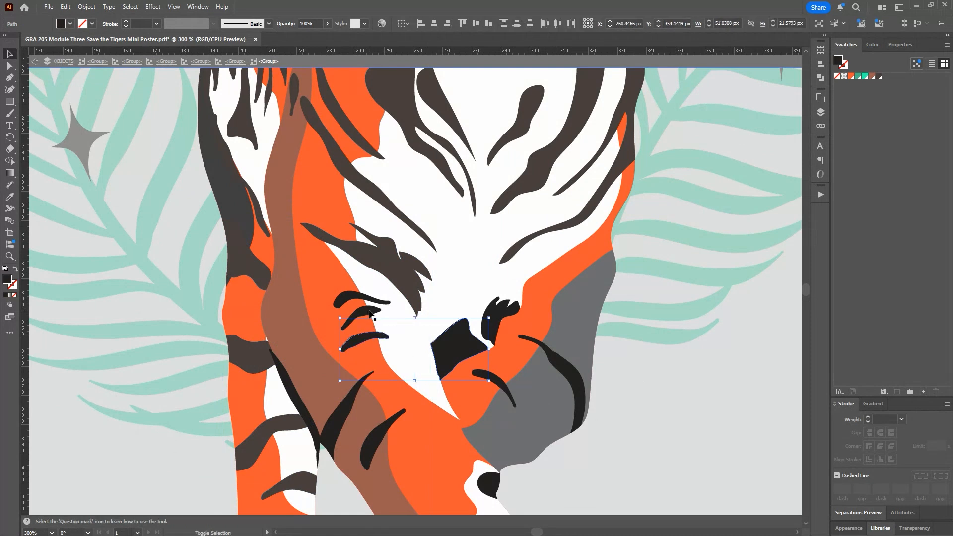
left_click(364, 312, "shift")
left_click(354, 297, "shift")
left_click(493, 321, "shift")
left_click(500, 382, "shift")
left_click(570, 371, "shift")
left_click(501, 481, "shift")
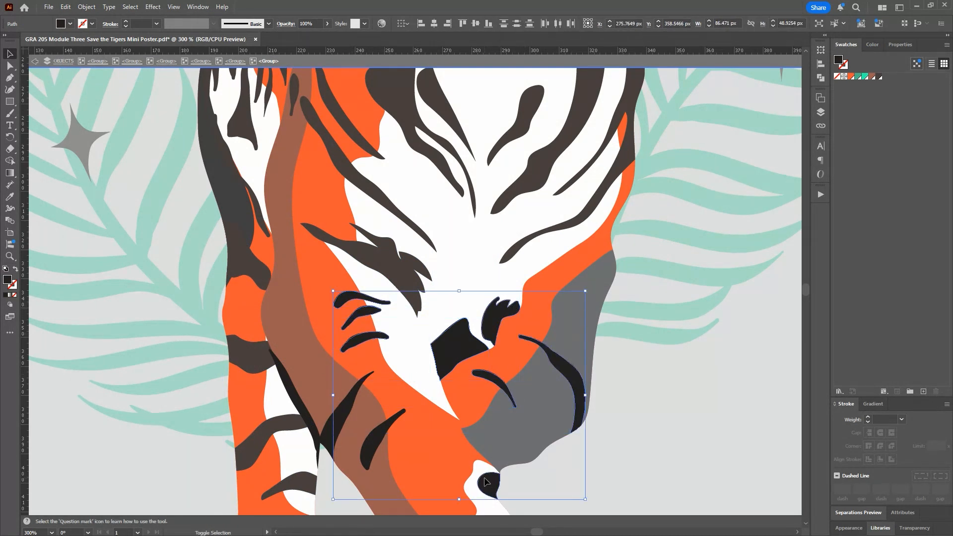
left_click(304, 419, "shift")
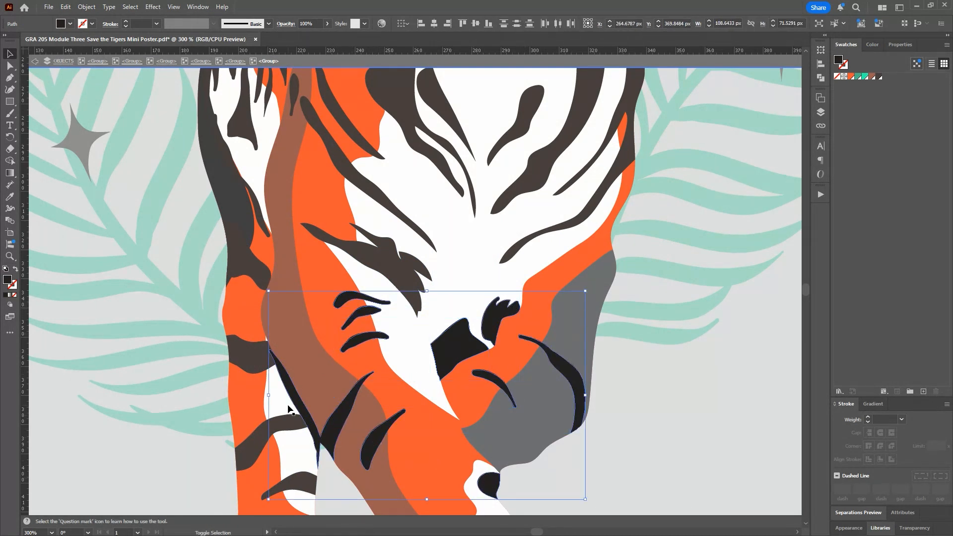
left_click(310, 396, "shift")
left_click(288, 396, "shift")
left_click(880, 77)
Step: Fill the raised leg's gray shadow with the brown R=157 G=93 B=79 swatch and its paw's black underside with dark brown 483F3C
left_click(593, 299)
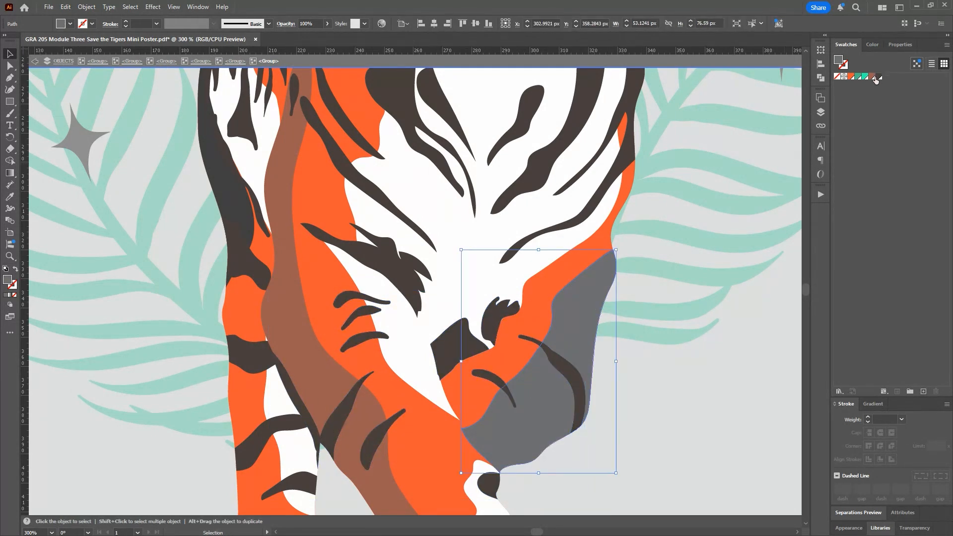
left_click(872, 77)
scroll(760, 407, "down", 3)
scroll(760, 407, "down", 2)
left_click(495, 440)
left_click(879, 77)
Step: Leave the body stripe group and fill the ground shadow beneath the tiger with the brown R=157 G=93 B=79 swatch
double_click(285, 441)
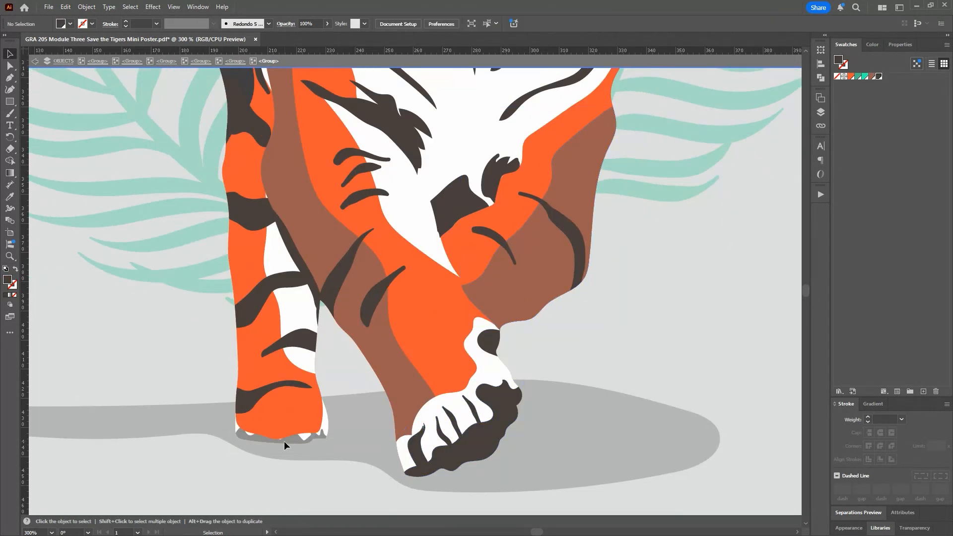
double_click(291, 442)
double_click(293, 443)
left_click(355, 452)
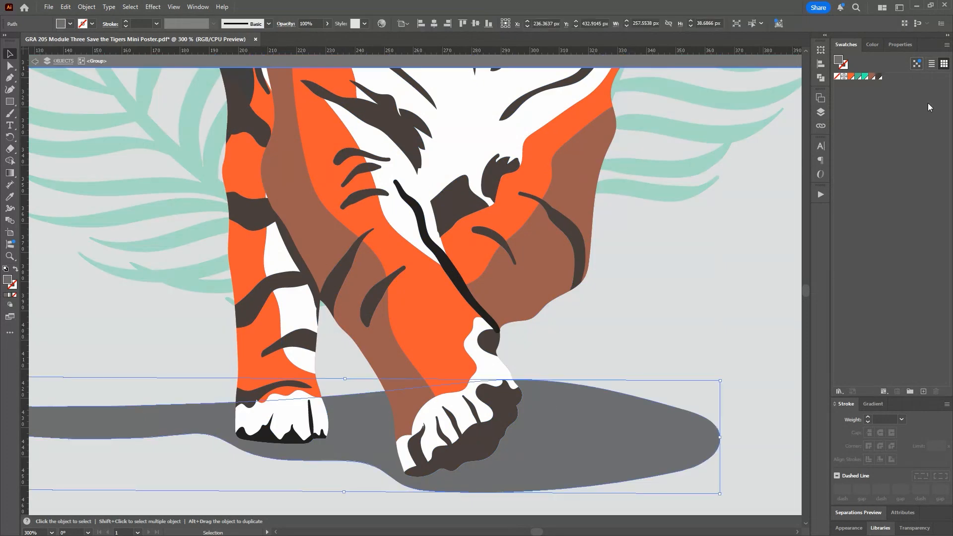
left_click(873, 77)
Step: Isolate the standing paw's group, fill its black underside and toe line with the dark brown 483F3C swatch, and leave isolation
double_click(295, 442)
double_click(295, 442)
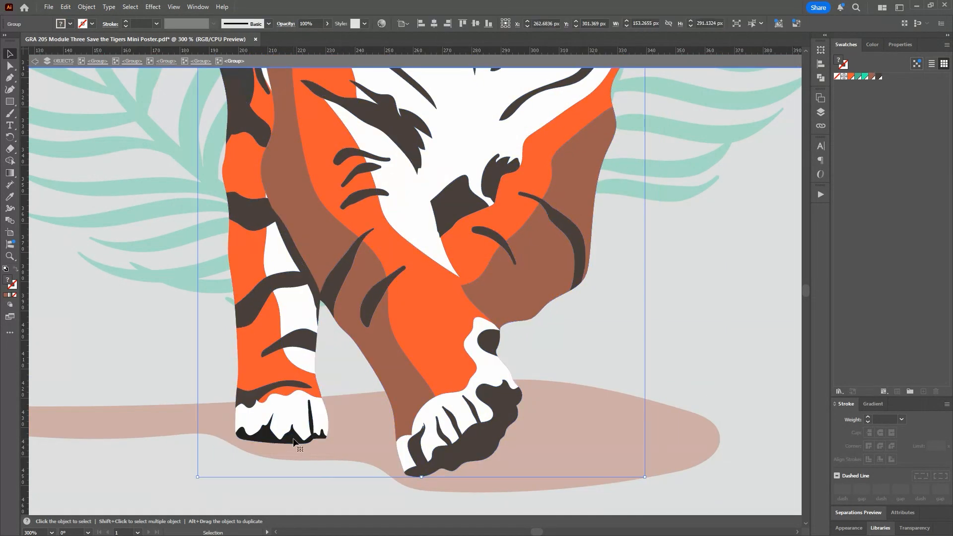
double_click(295, 442)
double_click(295, 442)
left_click(878, 77)
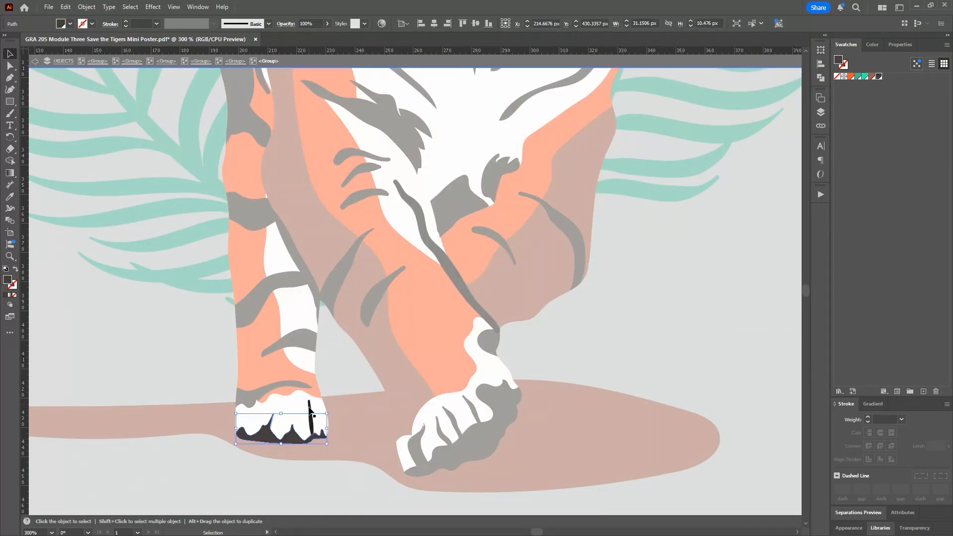
left_click(309, 410)
left_click(878, 77)
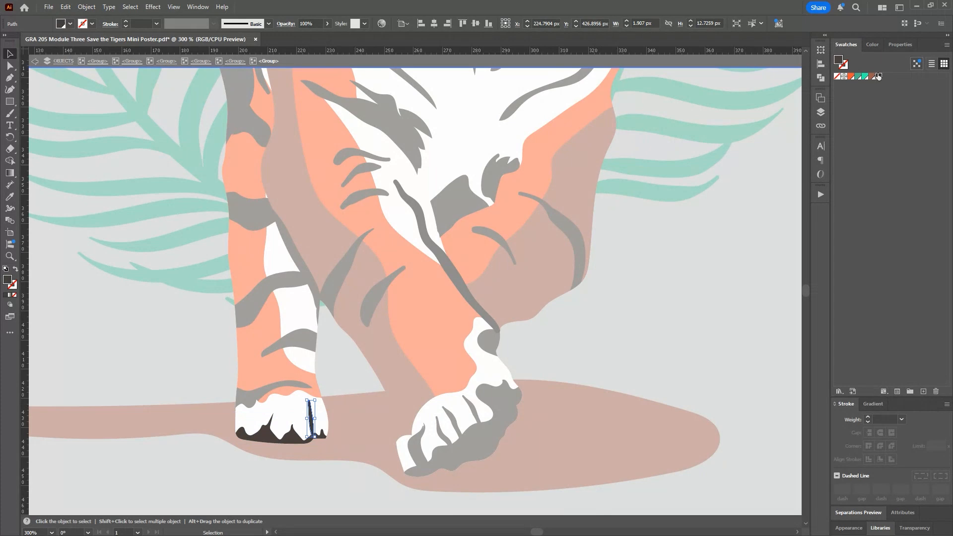
double_click(607, 363)
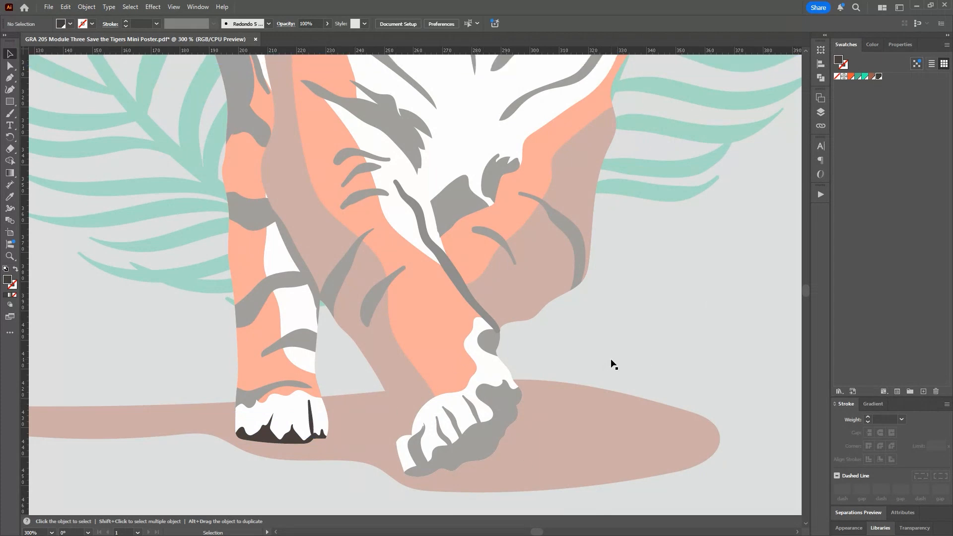
Step: Isolate the tiger's head group and fill the gray face shape with the orange R=245 G=88 B=51 swatch
scroll(582, 297, "up", 2)
scroll(582, 297, "up", 10)
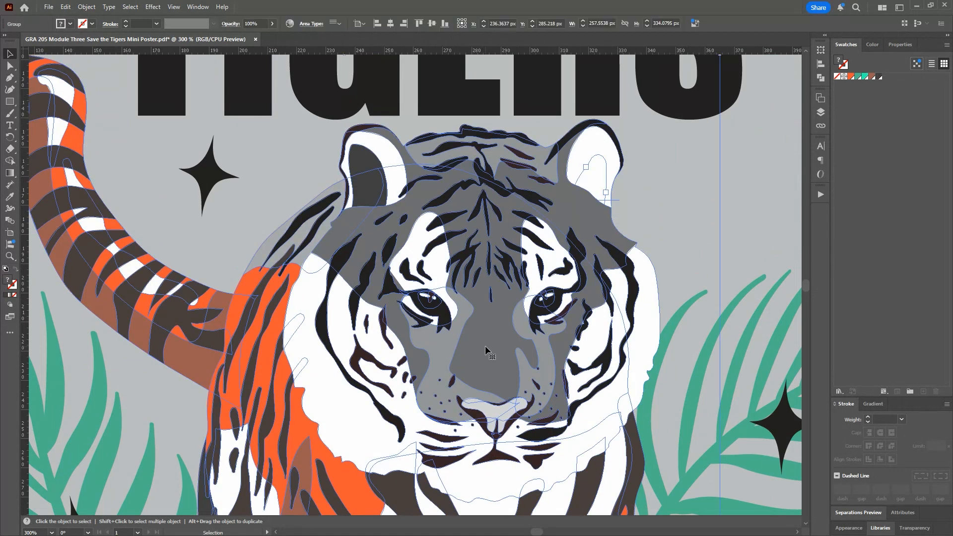
double_click(485, 349)
double_click(487, 326)
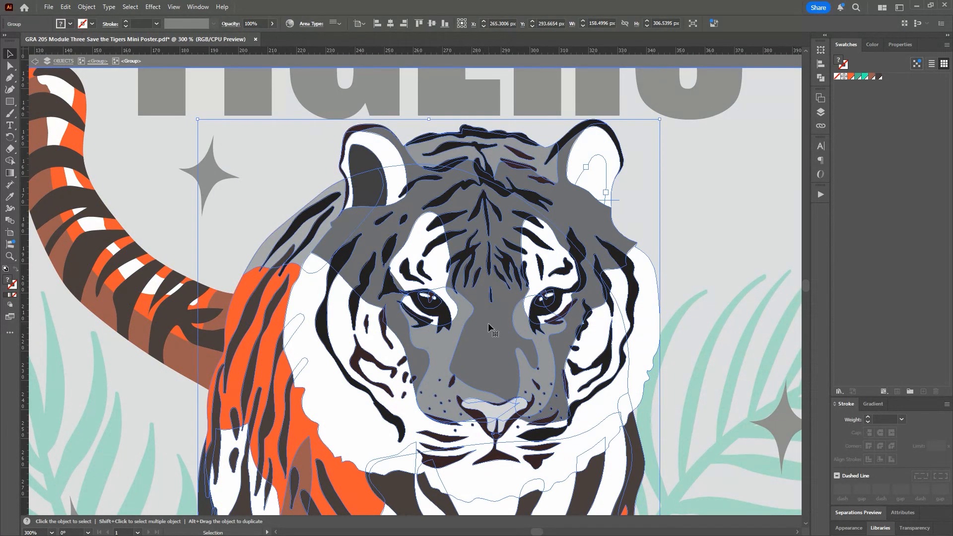
double_click(487, 323)
left_click(487, 323)
left_click(851, 77)
Step: Fill the central forehead stripes and the brow and cheek stripes on one side of the face with the dark brown 483F3C swatch
left_click(510, 267)
left_click(489, 262, "shift")
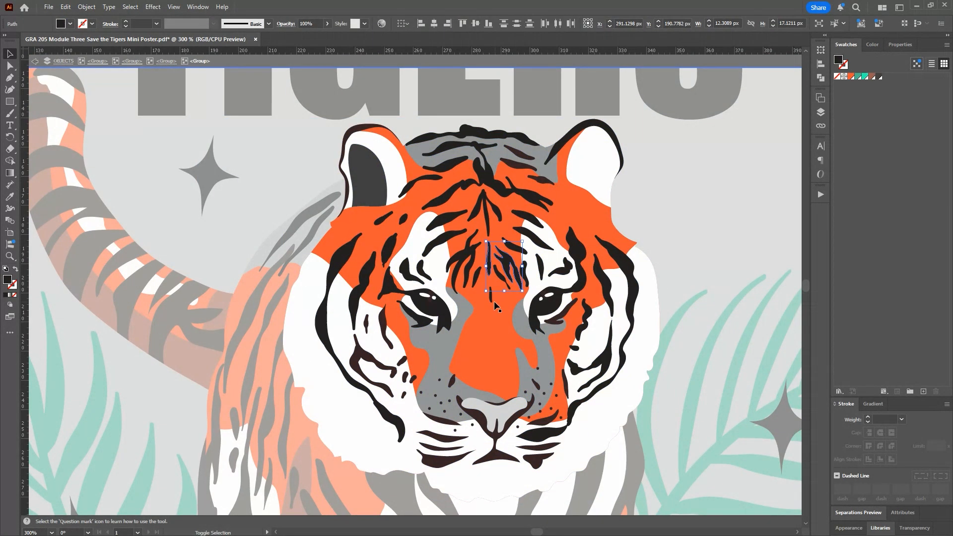
left_click(491, 294, "shift")
left_click(476, 276, "shift")
left_click(464, 256, "shift")
left_click(486, 210, "shift")
left_click(532, 241, "shift")
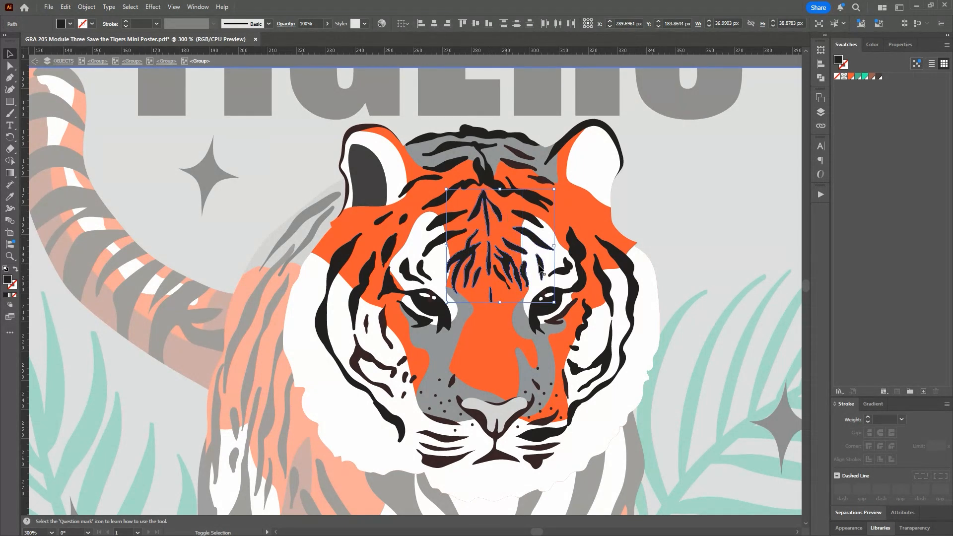
left_click(541, 264, "shift")
left_click(569, 269, "shift")
left_click(580, 273, "shift")
left_click(605, 278, "shift")
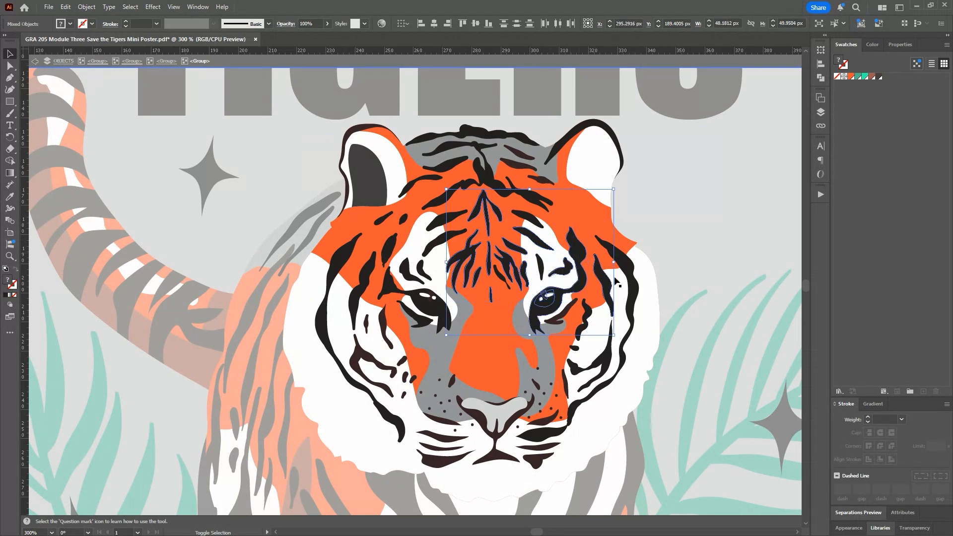
left_click(632, 281, "shift")
left_click(879, 76)
left_click(766, 238)
Step: Isolate the eye group on one side of the tiger's face and fill its two highlights with the bright teal swatch
double_click(544, 298)
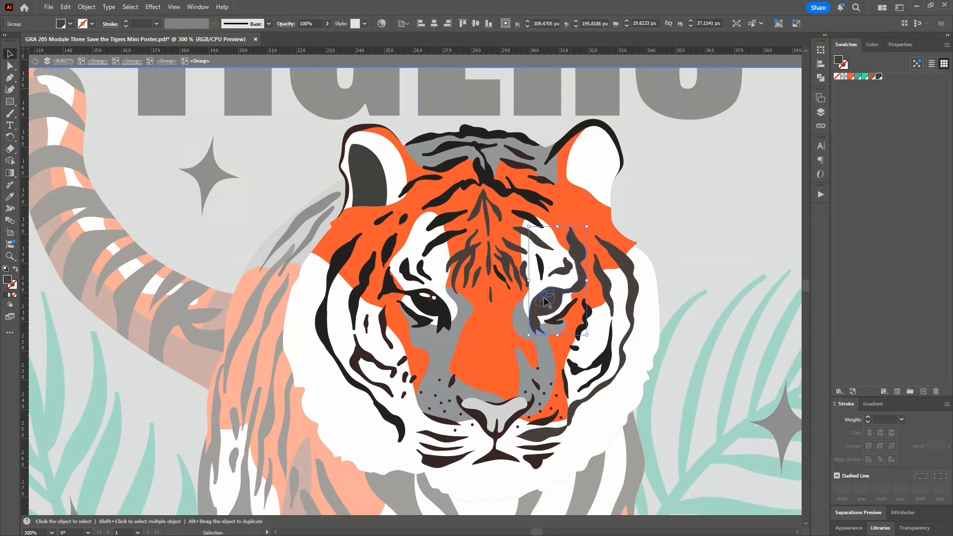
double_click(543, 297)
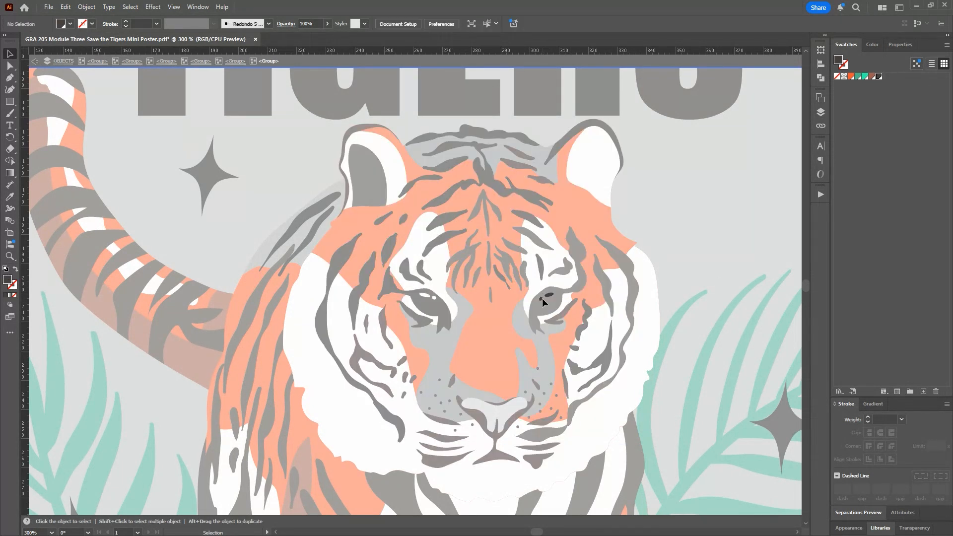
left_click(548, 295)
left_click(864, 78)
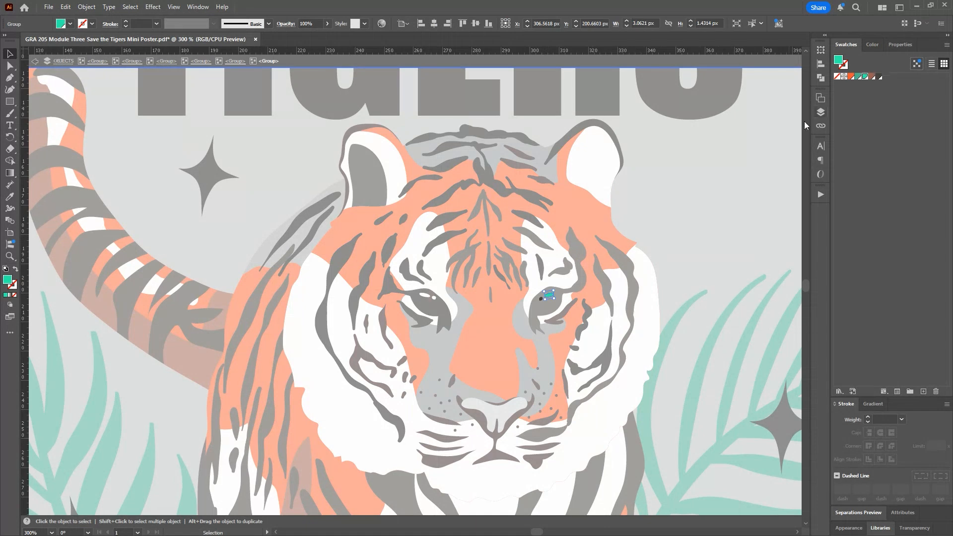
left_click(541, 297)
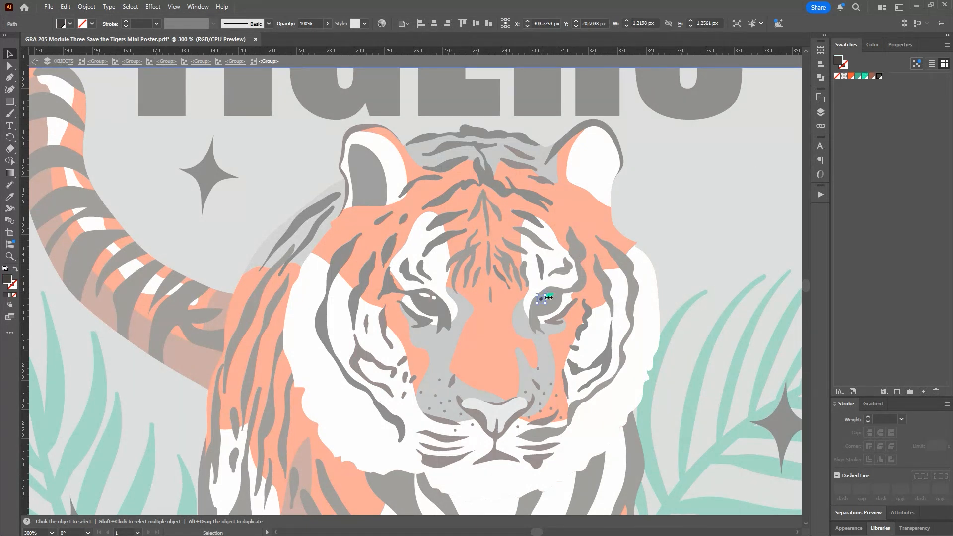
left_click(865, 78)
Step: Isolate the other eye's group, fill its highlights with the bright teal swatch, and leave isolation
left_click(436, 299)
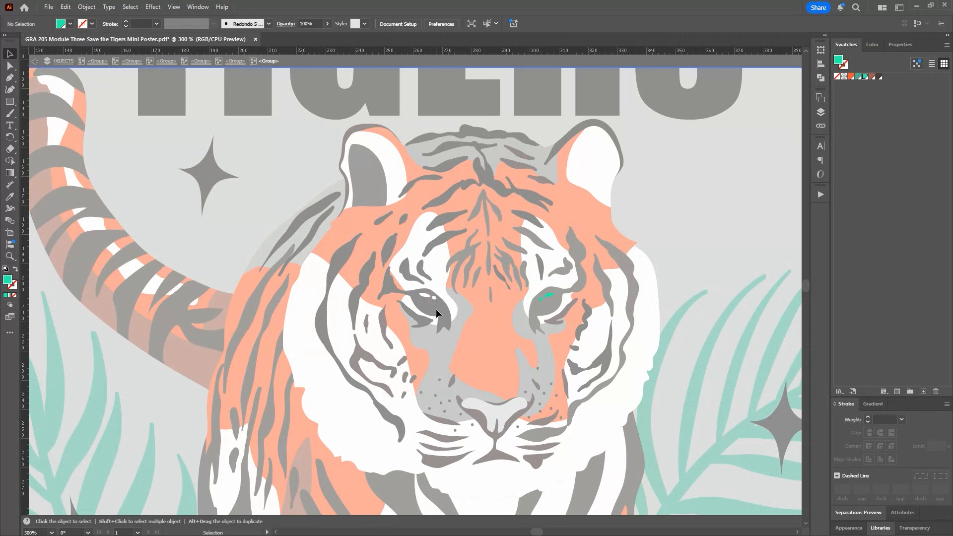
key("Escape")
double_click(437, 311)
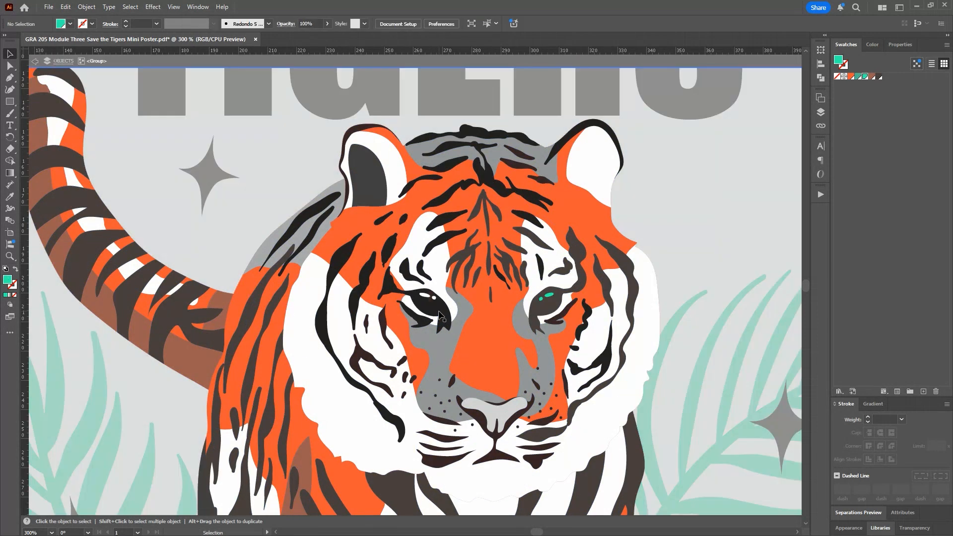
double_click(439, 313)
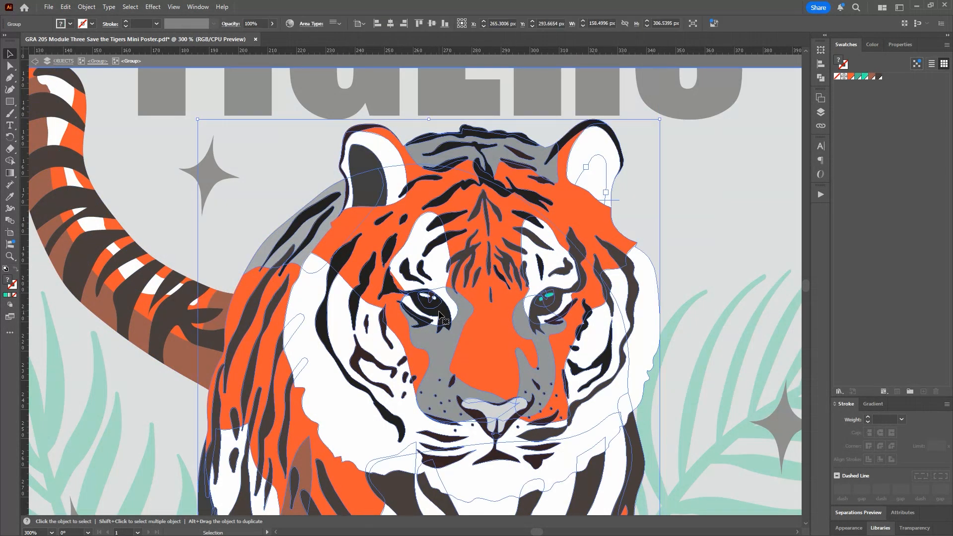
double_click(437, 308)
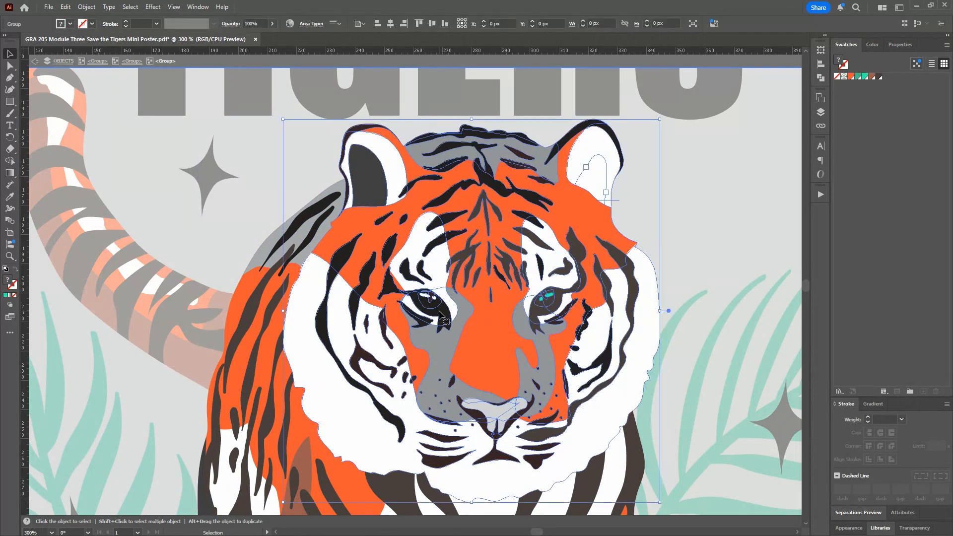
double_click(426, 297)
double_click(424, 295)
left_click(865, 77)
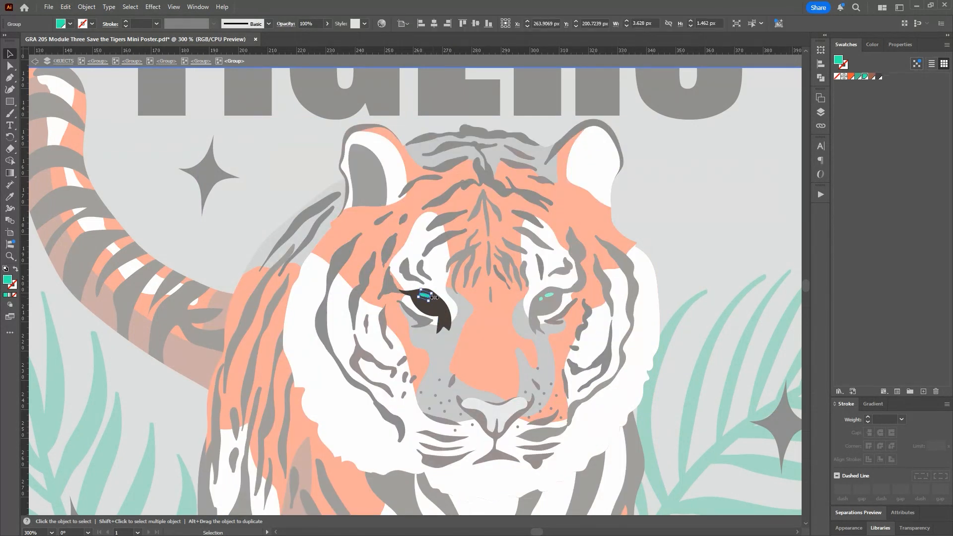
left_click(628, 204)
Step: Isolate the head group and fill the gray crown patch between the ears with the brown R=157 G=93 B=79 swatch
double_click(520, 166)
double_click(518, 164)
double_click(518, 164)
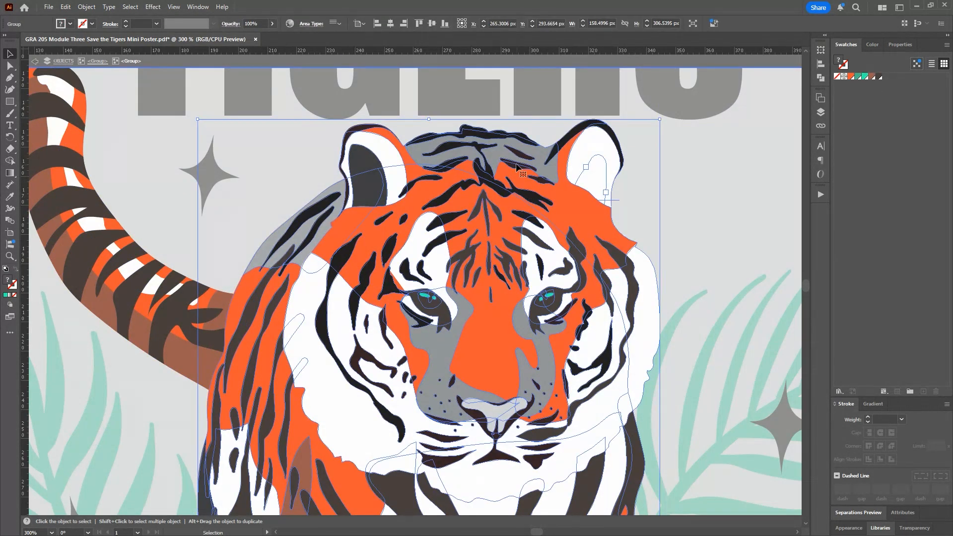
double_click(544, 151)
double_click(545, 150)
left_click(873, 77)
Step: Isolate the body group, fill the gray shoulder shape with the brown R=157 G=93 B=79 swatch, and leave isolation
double_click(323, 226)
double_click(323, 225)
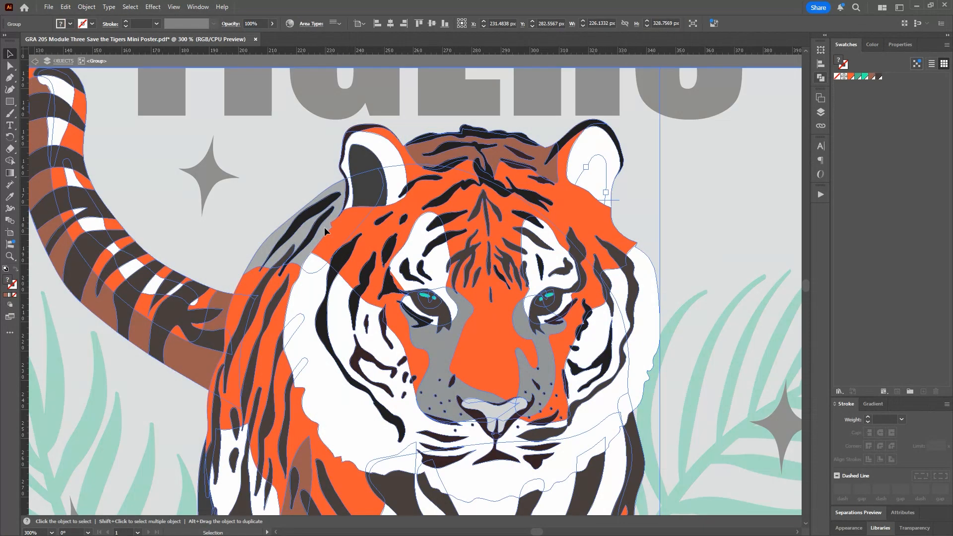
double_click(322, 225)
double_click(322, 226)
double_click(323, 225)
double_click(323, 226)
left_click(353, 223)
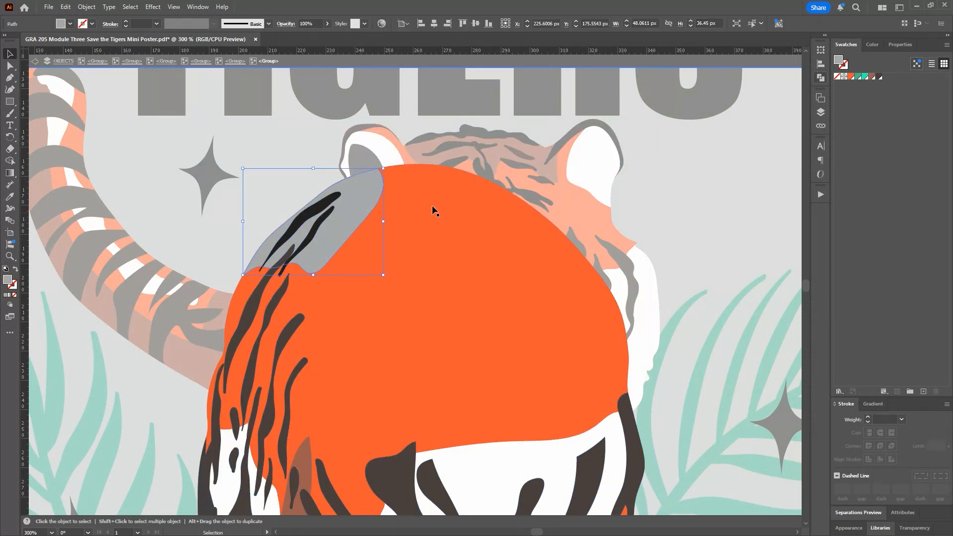
left_click(873, 77)
double_click(690, 219)
Step: Isolate the head group and fill the remaining crown, brow and under-eye stripes on the other side with the dark brown 483F3C swatch
double_click(531, 194)
double_click(530, 194)
double_click(531, 193)
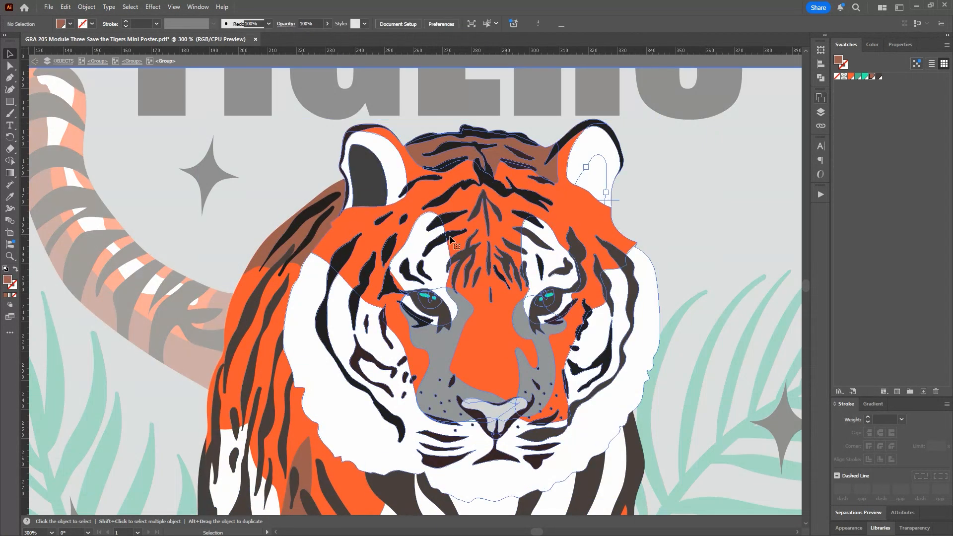
double_click(530, 193)
left_click(444, 241)
left_click(446, 219, "shift")
left_click(444, 199, "shift")
left_click(420, 181, "shift")
left_click(390, 250, "shift")
left_click(407, 272, "shift")
left_click(390, 287, "shift")
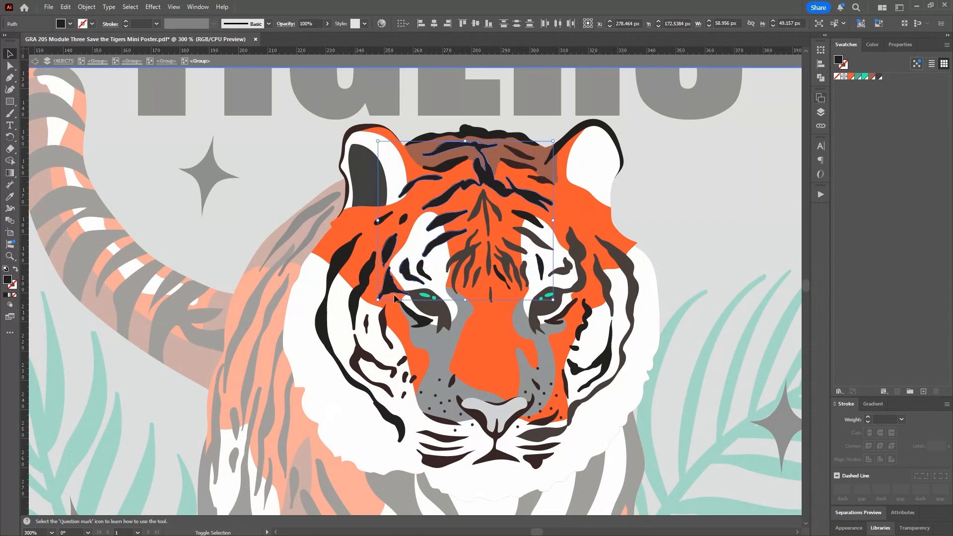
left_click(420, 320, "shift")
left_click(880, 77)
Step: Fill that side's long cheek stripes and inner cheek markings, plus the nose outline, with the dark brown 483F3C swatch
left_click(368, 273, "shift")
left_click(334, 273, "shift")
left_click(880, 77)
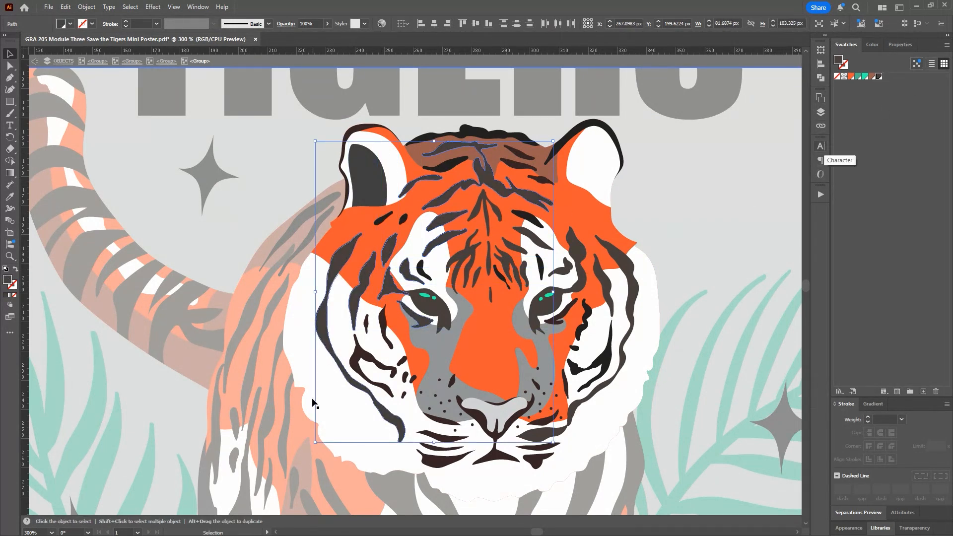
left_click(363, 357)
left_click(367, 324, "shift")
left_click(384, 320, "shift")
left_click(402, 361, "shift")
left_click(404, 375, "shift")
left_click(413, 380, "shift")
left_click(476, 414, "shift")
left_click(880, 77)
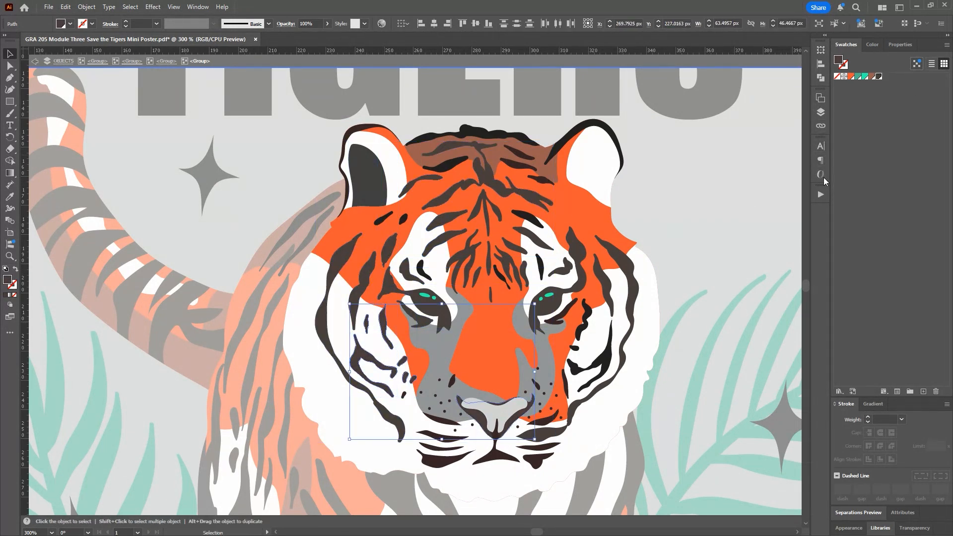
Step: Fill the gray nose shape with the brown R=157 G=93 B=79 swatch
double_click(500, 413)
left_click(873, 77)
double_click(630, 297)
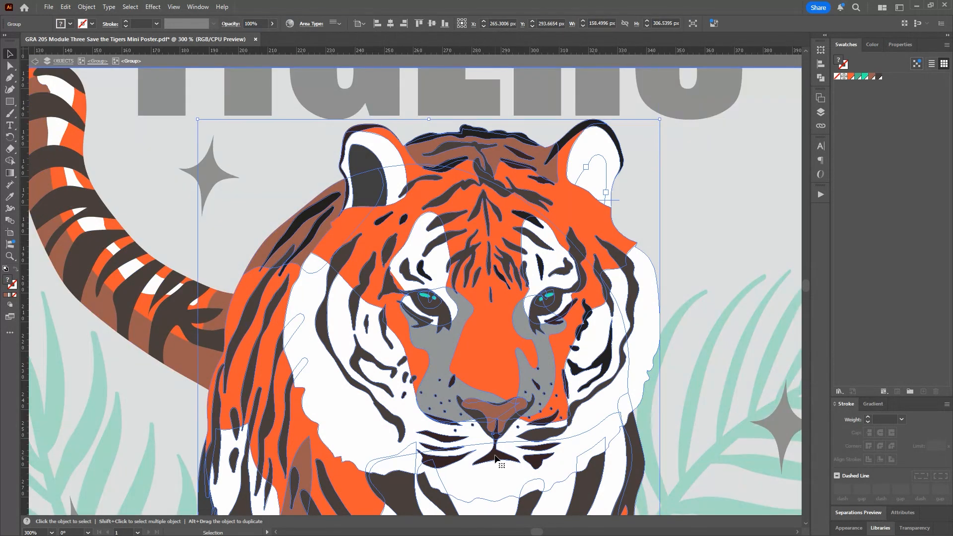
Step: Fill the mouth line beneath the nose with the dark brown 483F3C swatch and leave isolation
left_click(496, 437)
left_click(880, 77)
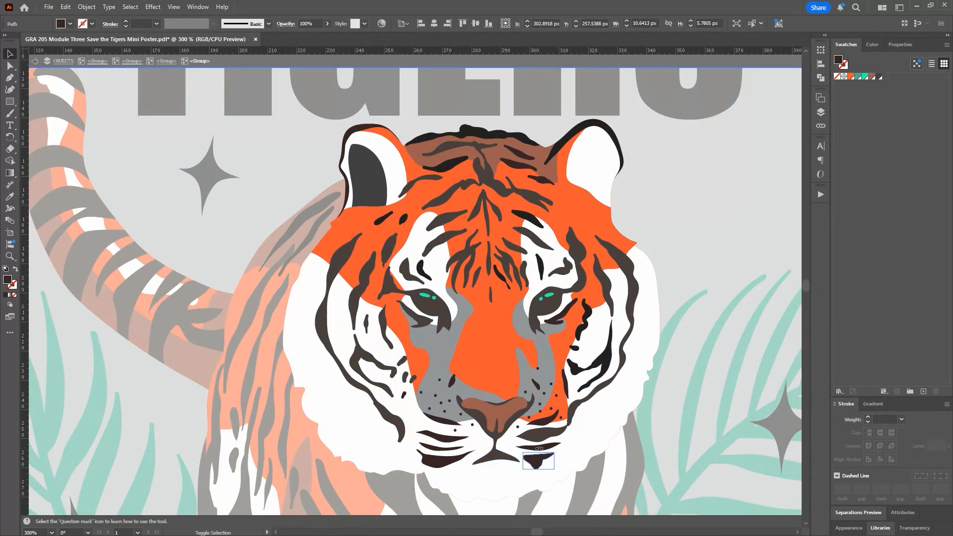
key("Escape")
Step: Isolate the head group and fill the whisker stripes, lip spots and muzzle dots with the dark brown 483F3C swatch
scroll(437, 365, "down", 3)
left_click(589, 224)
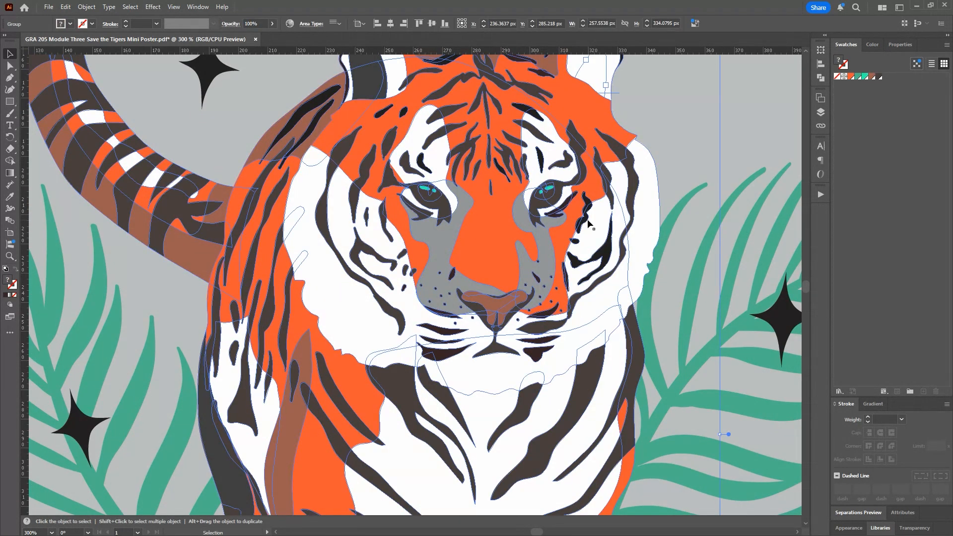
double_click(547, 343)
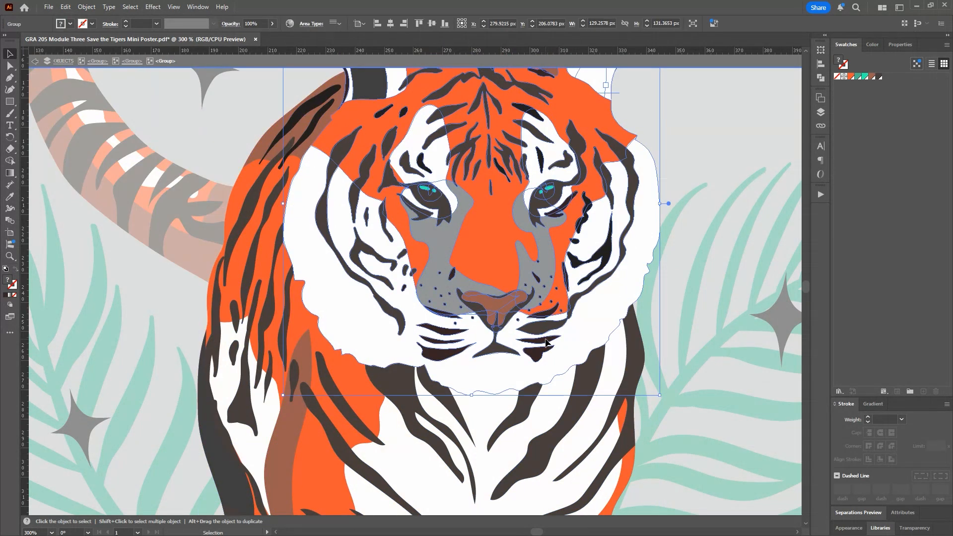
double_click(546, 346)
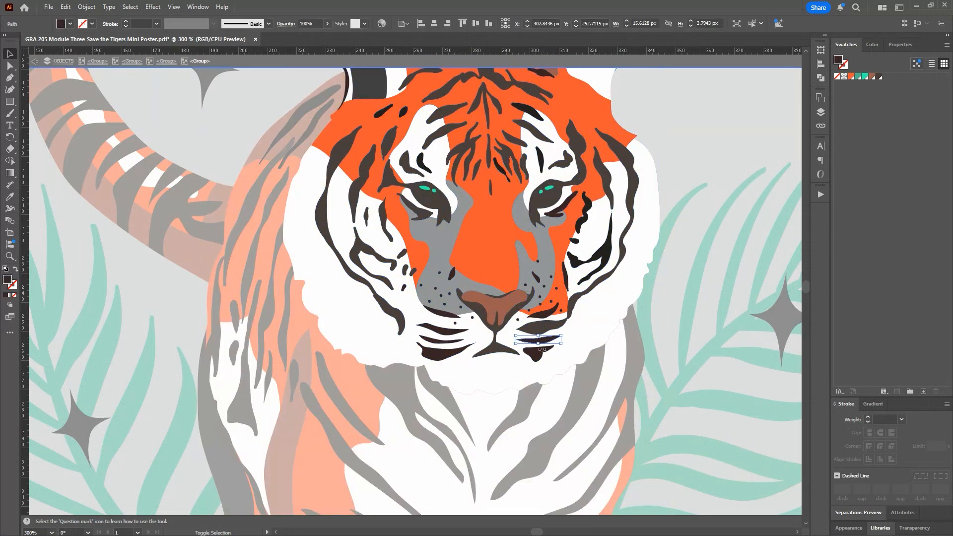
left_click(457, 325)
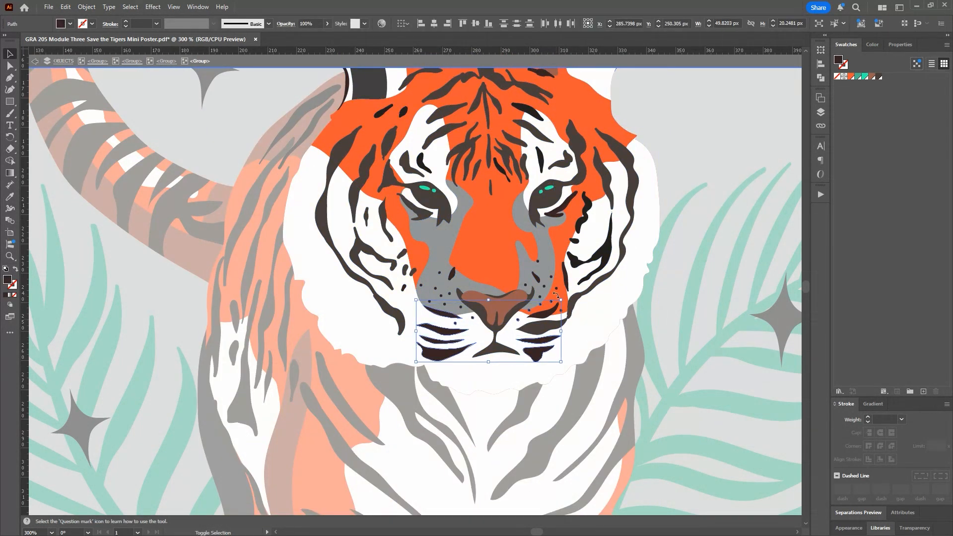
left_click(531, 290, "shift")
left_click(538, 261, "shift")
left_click(454, 296, "shift")
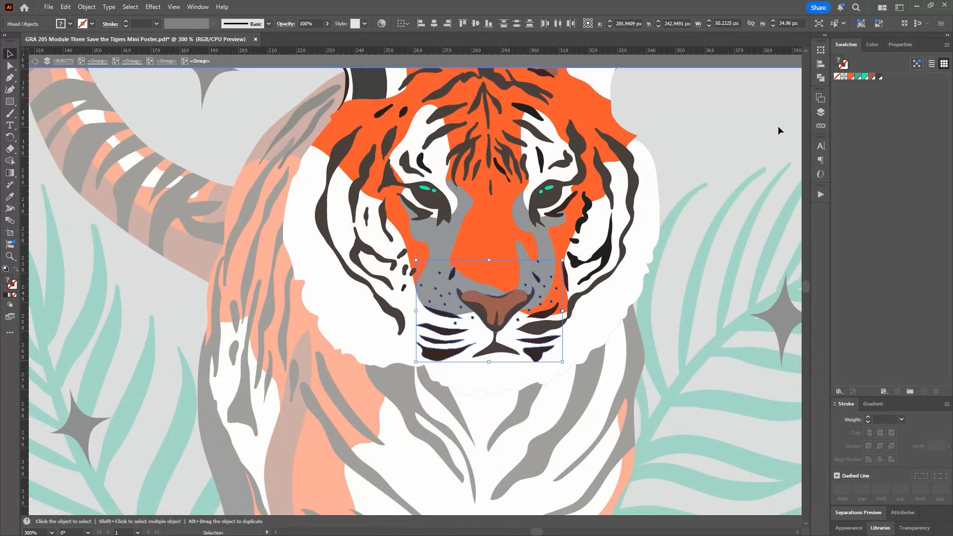
left_click(743, 134)
Step: Fill the gray shading shapes on both sides of the muzzle with the brown R=157 G=93 B=79 swatch
left_click(451, 239)
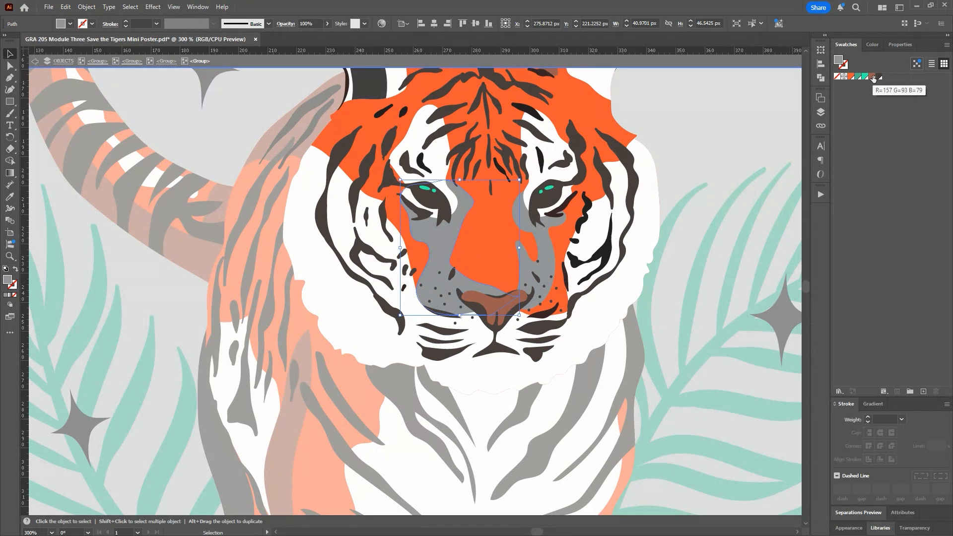
left_click(873, 78)
left_click(543, 248)
left_click(873, 77)
Step: Fill the nose with the orange R=245 G=88 B=51 swatch and leave isolation
left_click(497, 303)
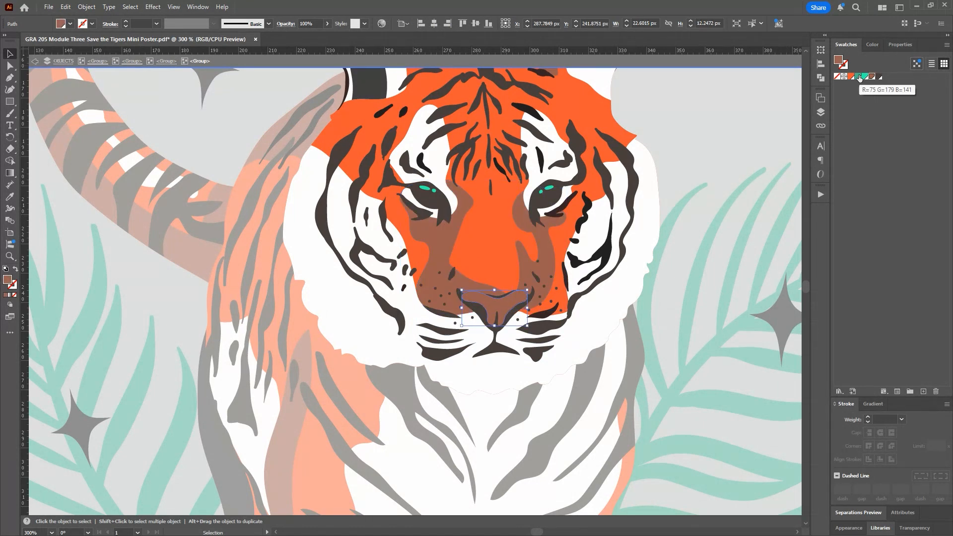
left_click(851, 77)
double_click(730, 122)
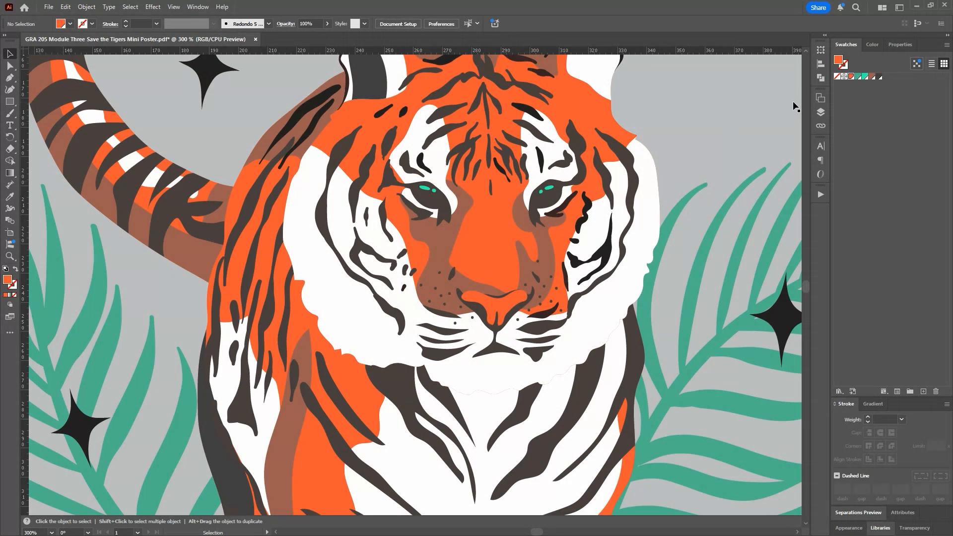
Step: Color the title line SAVE THE with the green R=75 G=179 B=141 swatch and TIGERS with the orange R=245 G=88 B=51 swatch
key("ctrl+equal")
key("ctrl+minus")
key("ctrl+minus")
key("ctrl+minus")
key("ctrl+minus")
key("ctrl+minus")
double_click(399, 165)
left_click(400, 166)
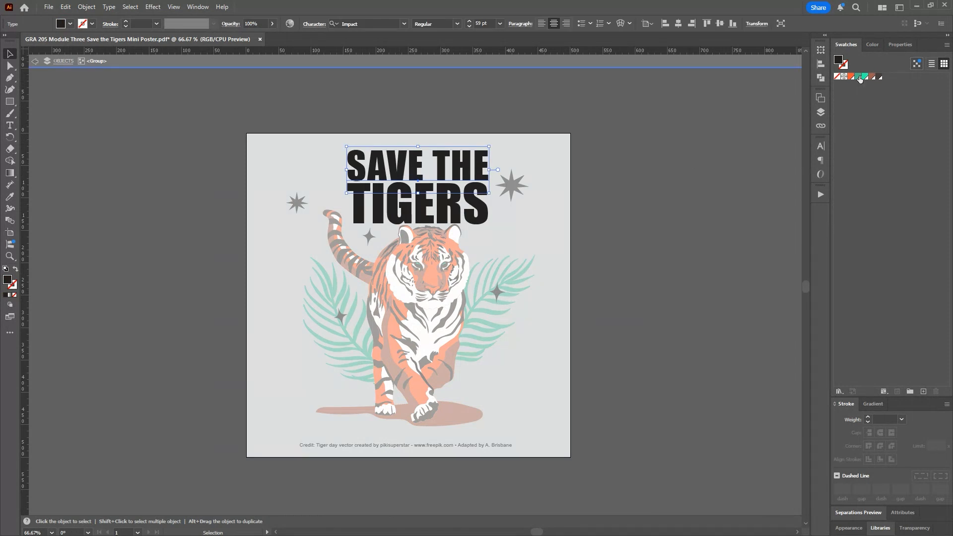
left_click(859, 77)
left_click(423, 202)
left_click(852, 77)
double_click(548, 166)
Step: Fill both eight-pointed stars with the orange R=245 G=88 B=51 swatch and the four-pointed star group with bright teal
left_click(512, 185)
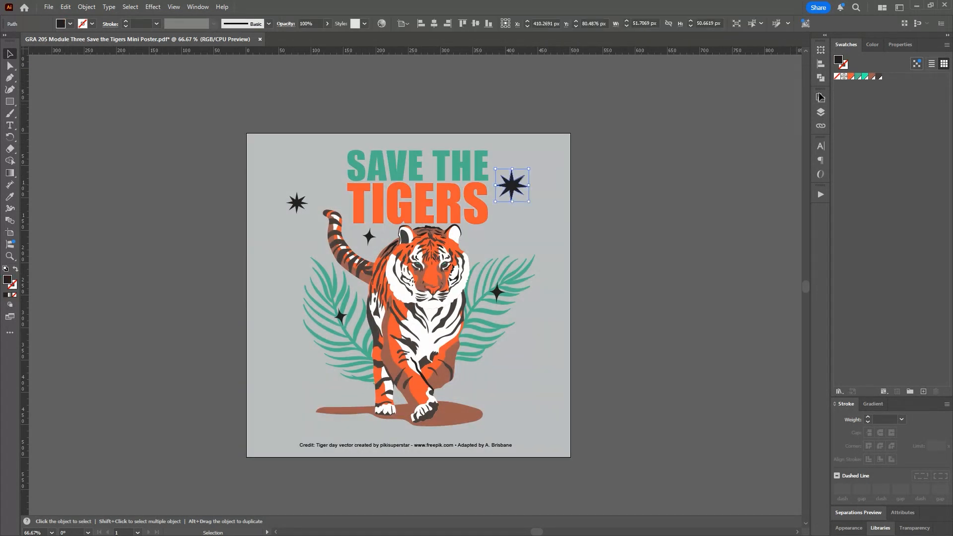
left_click(851, 77)
left_click(297, 202)
left_click(852, 77)
left_click(370, 238)
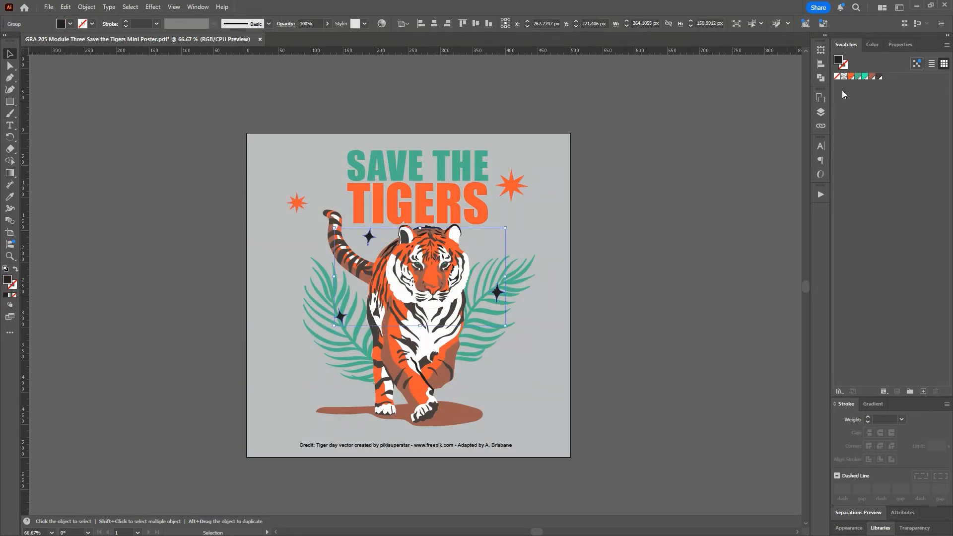
left_click(866, 77)
Step: Fill the poster's background rectangle with the dark brown 483F3C swatch
left_click(540, 218)
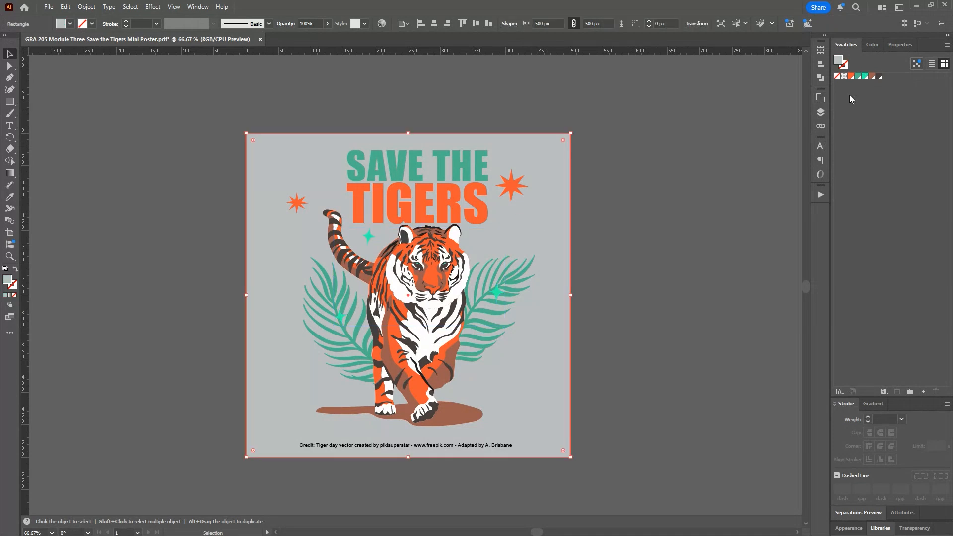
left_click(879, 77)
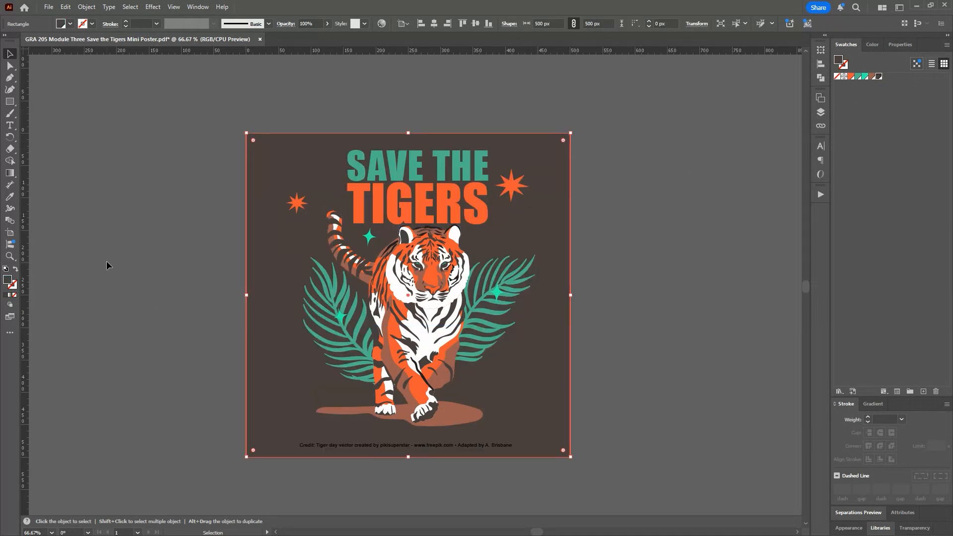
left_click(141, 230)
left_click(279, 164)
left_click_drag(536, 532, 537, 533)
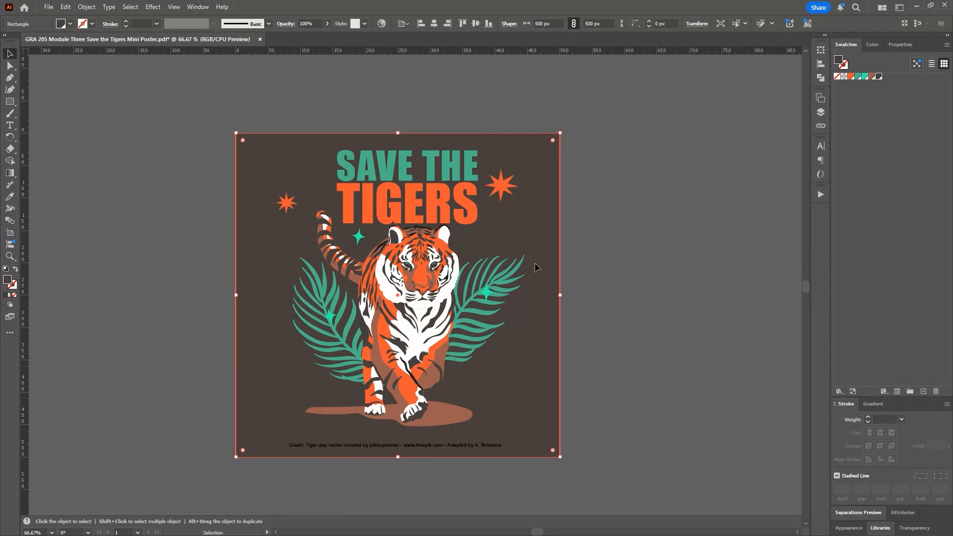
Step: Detach the Gradient panel beside the poster and apply a freeform gradient to the background rectangle
left_click(873, 405)
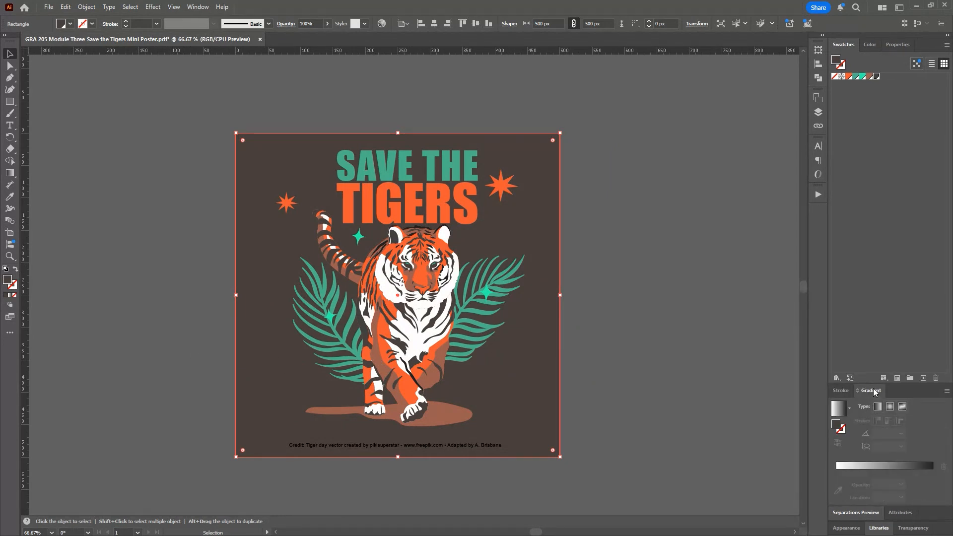
mouse_move(872, 391)
left_mouse_down()
mouse_move(369, 277)
mouse_move(88, 118)
mouse_move(114, 121)
left_mouse_up()
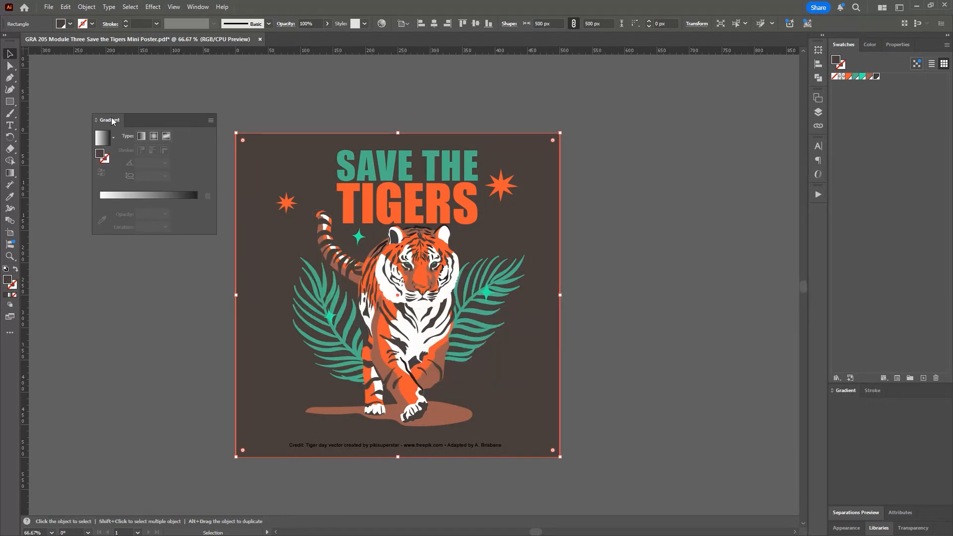
left_click(166, 137)
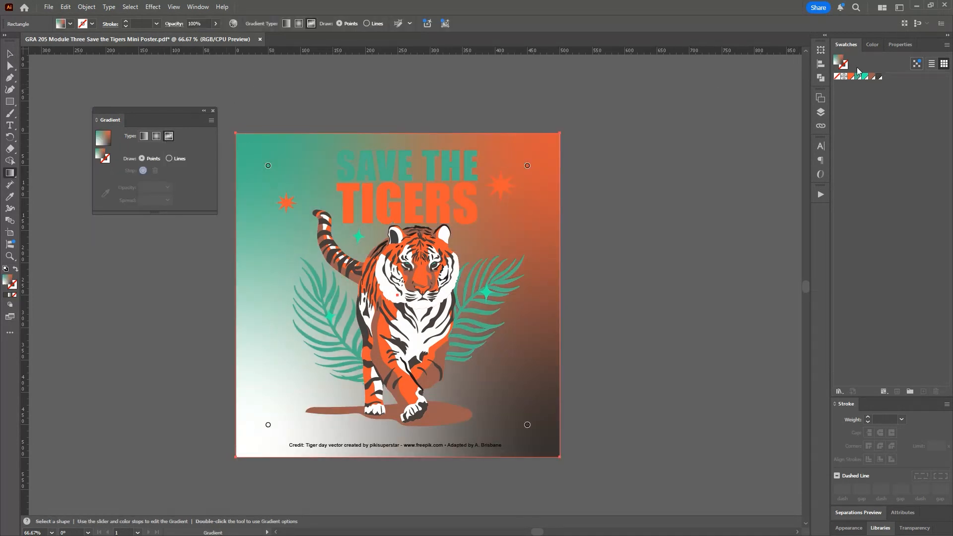
Step: Rearrange the background's freeform gradient points: green to the lower left, white upper left, orange along the right side, dark brown at top center
left_click(268, 166)
left_click_drag(269, 166, 264, 380)
left_click(268, 425)
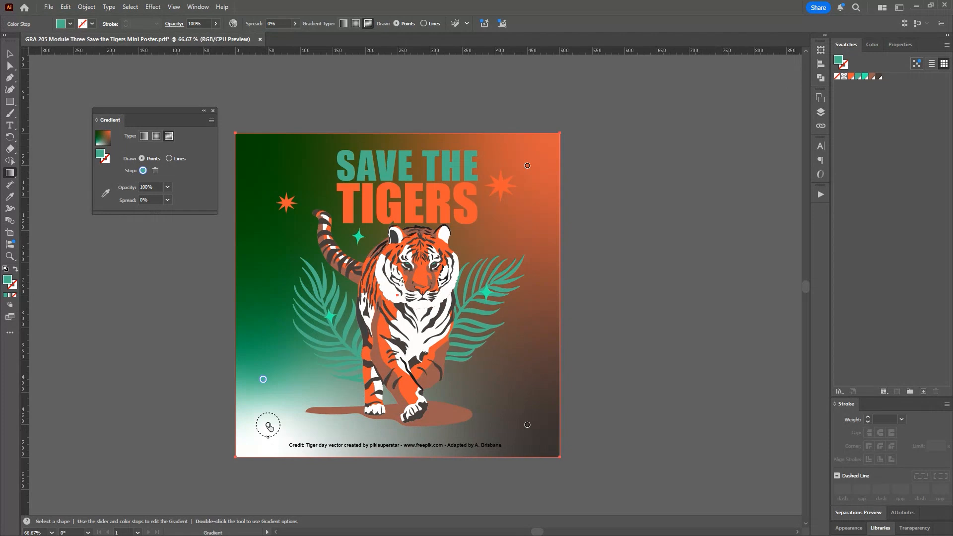
left_click_drag(268, 425, 289, 169)
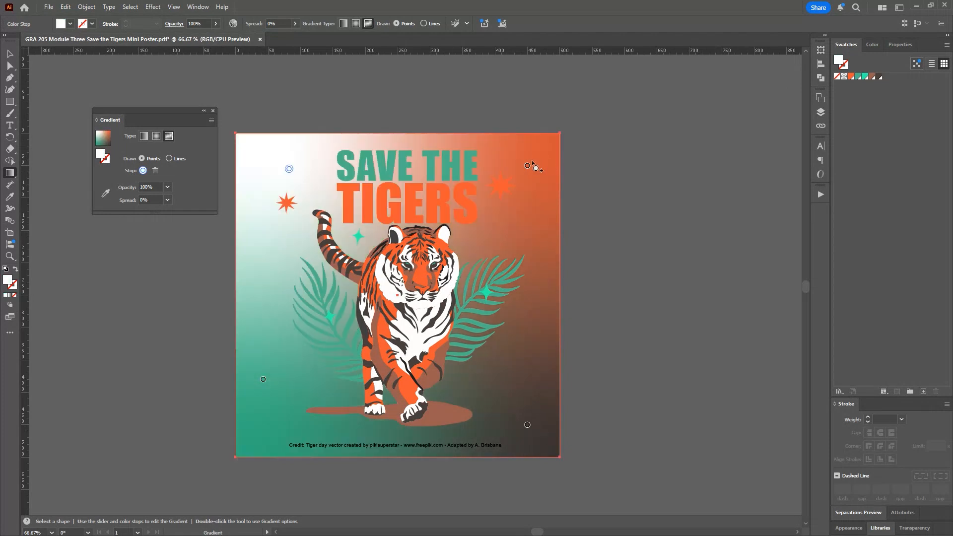
left_click_drag(528, 166, 539, 321)
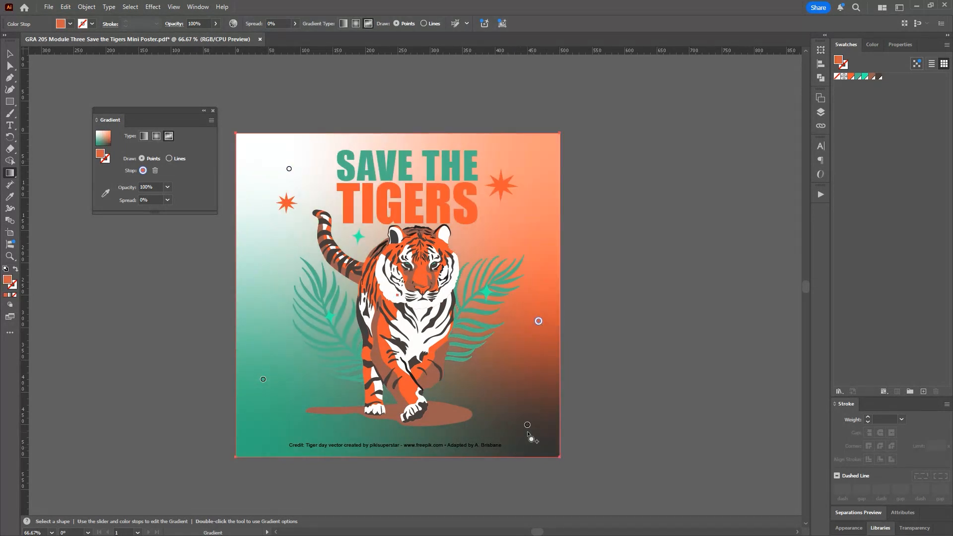
left_click_drag(527, 425, 375, 139)
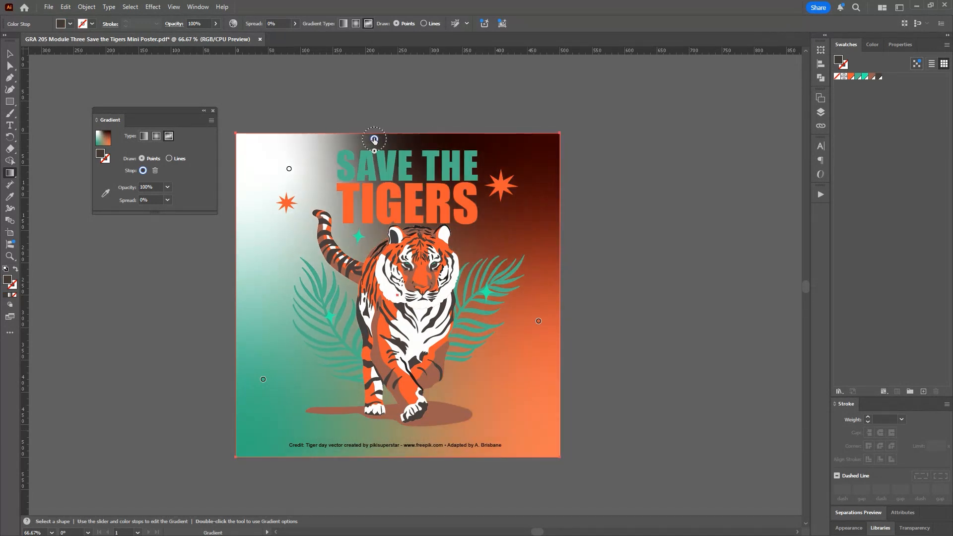
Step: Add dark brown gradient points in the background's two upper corners and move the white point to the center of the tiger
left_click(528, 148)
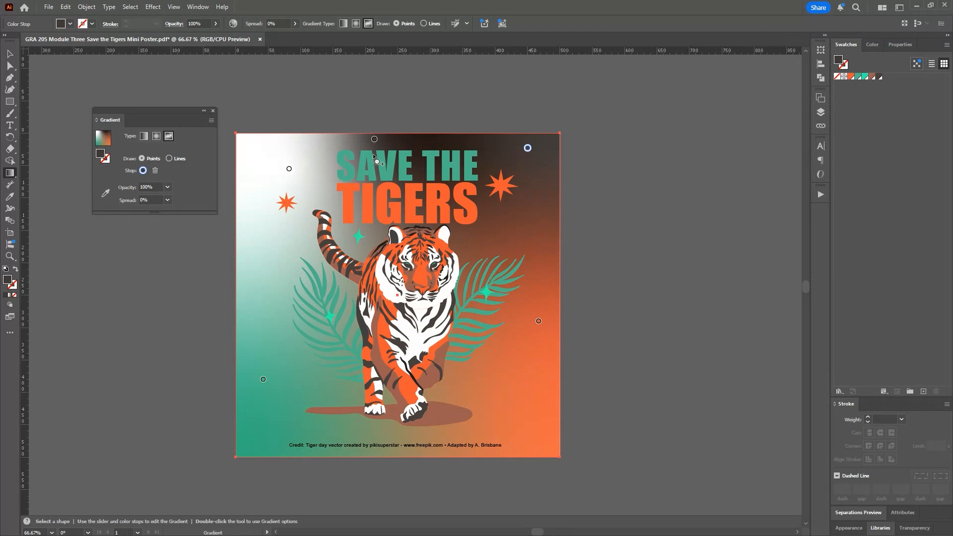
left_click(257, 154)
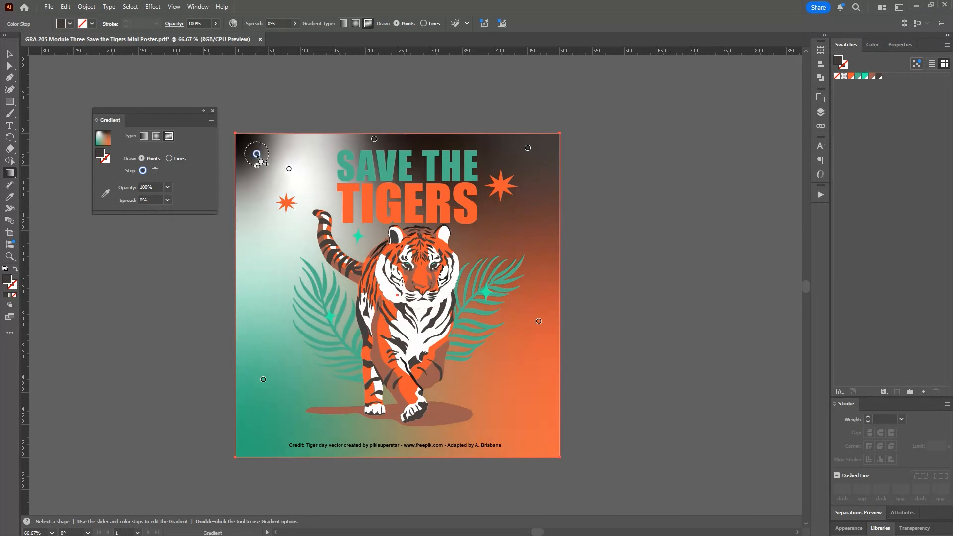
left_click(290, 170)
left_click_drag(290, 170, 403, 322)
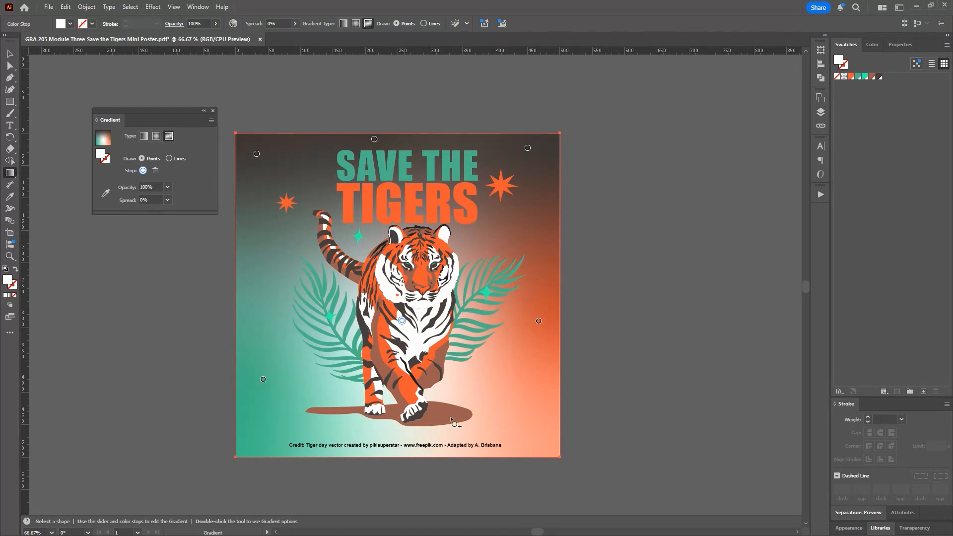
Step: Move the orange gradient point to the lower right, nudge the green one inward, center the top dark brown one above the title, and deselect
left_click_drag(538, 321, 525, 389)
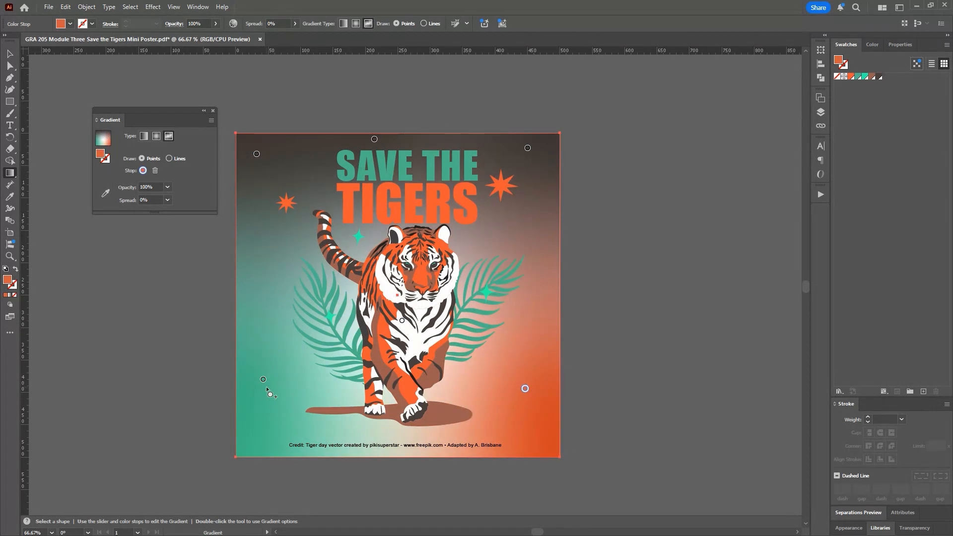
left_click_drag(266, 383, 273, 376)
left_click_drag(374, 139, 414, 147)
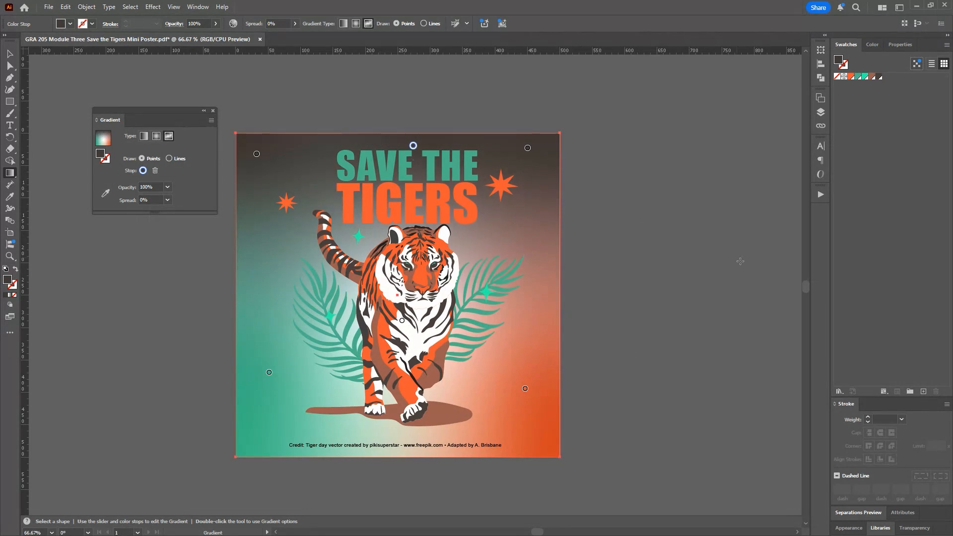
key("v")
left_click(89, 83)
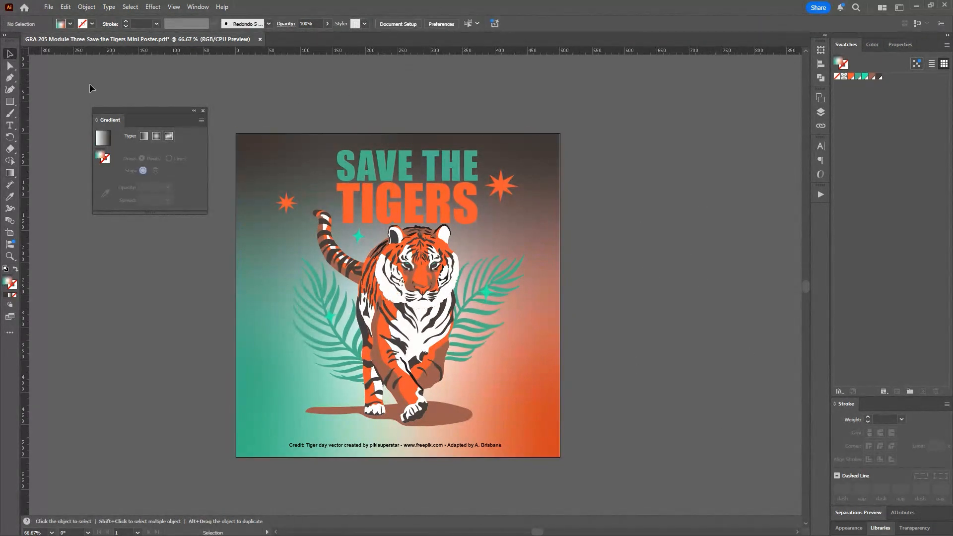
left_click(49, 7)
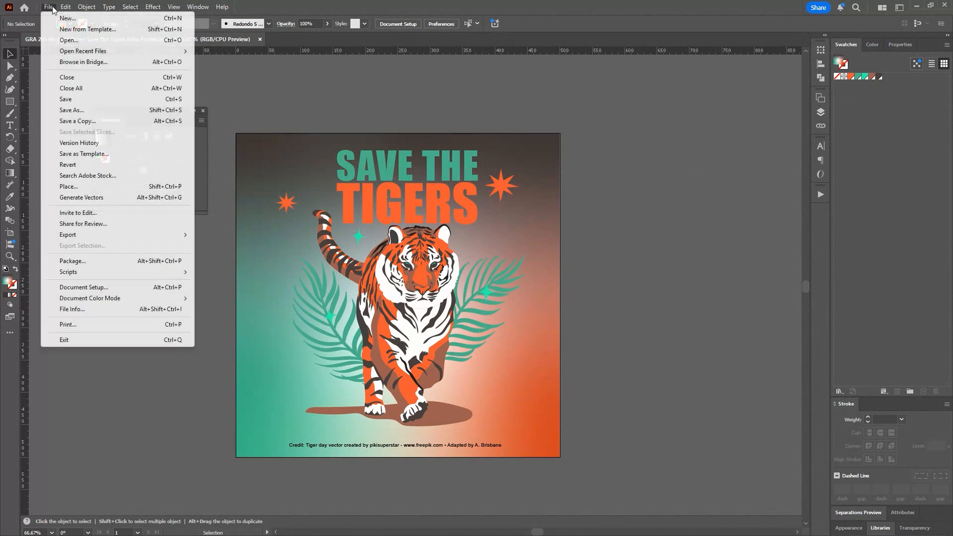
left_click(80, 110)
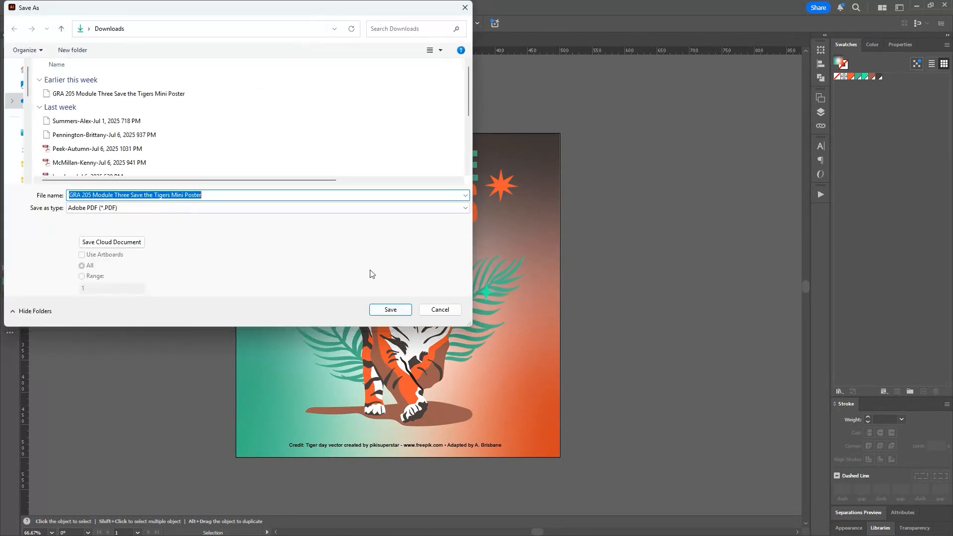
left_click(149, 208)
left_click(145, 226)
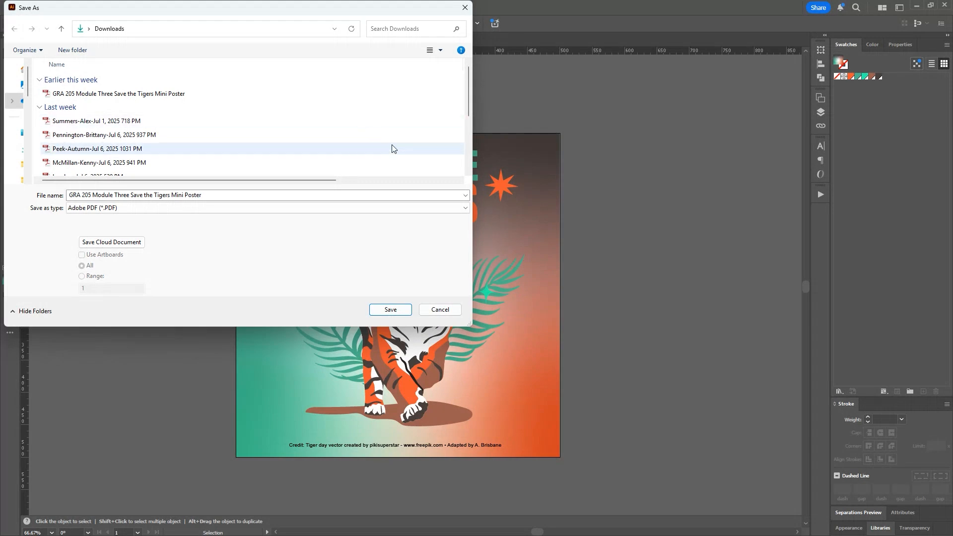
left_click(456, 310)
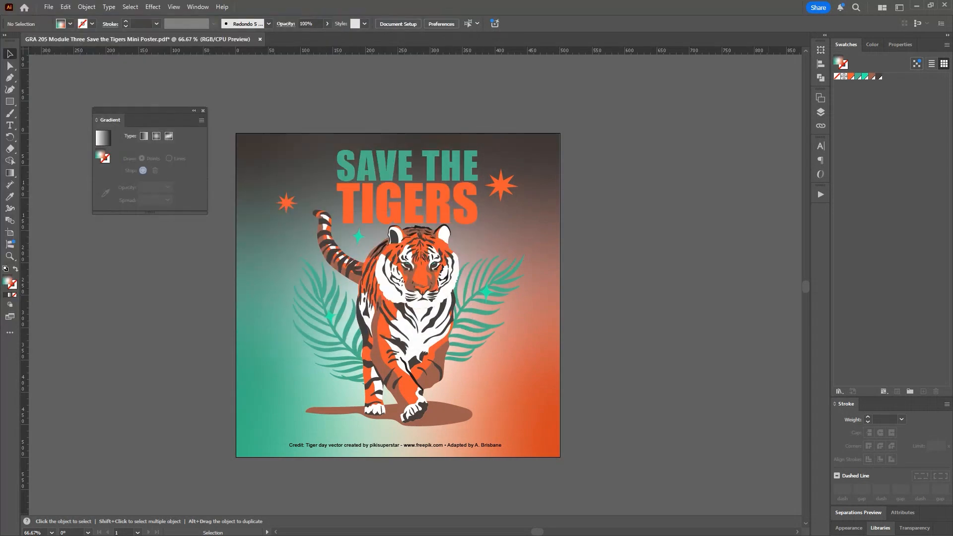
Step: Switch to the browser and review the Module Three activity's directions and submission requirements
key("alt+Tab")
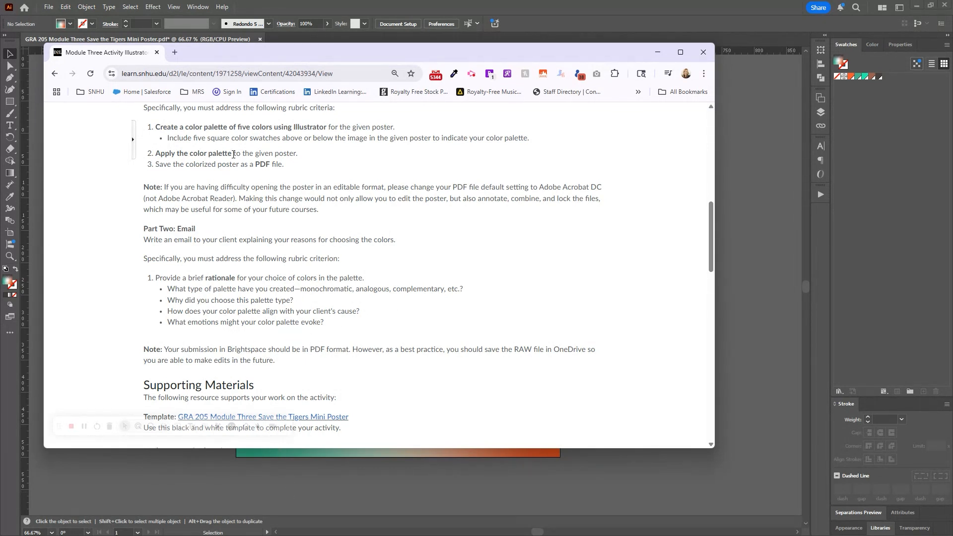
scroll(233, 154, "up", 3)
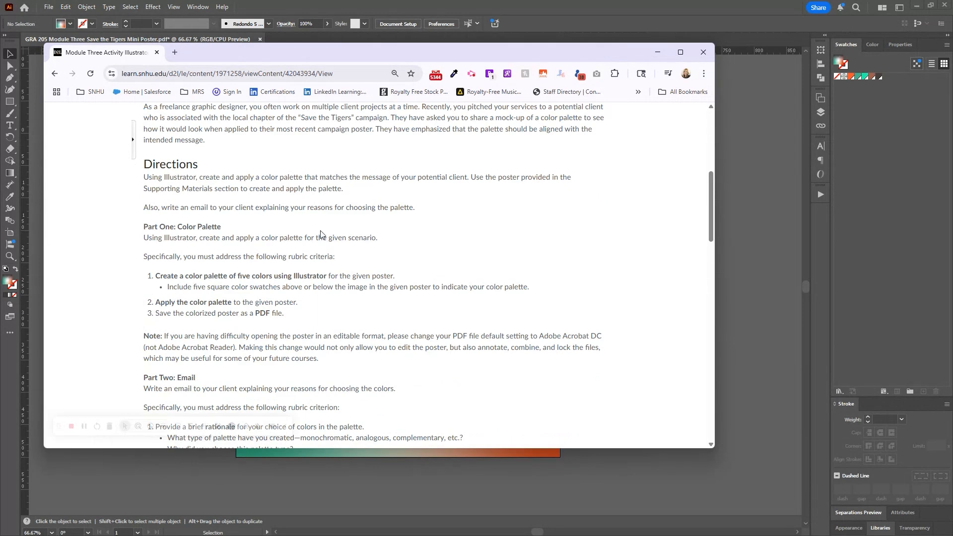
scroll(412, 256, "down", 6)
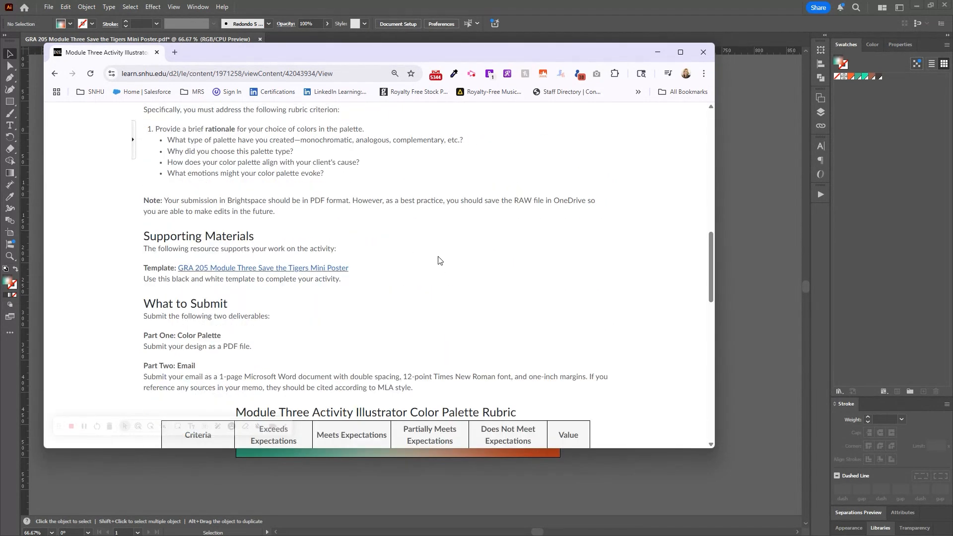